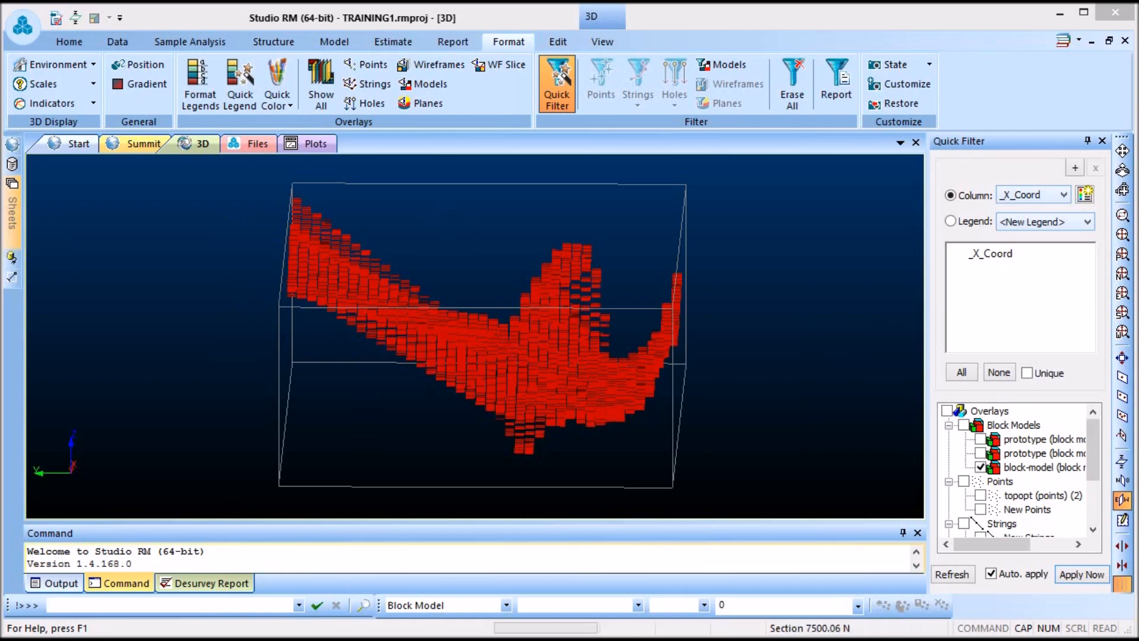
Step: Open the block-model table from the project files, examine its ZINC column, and close the table
click(13, 223)
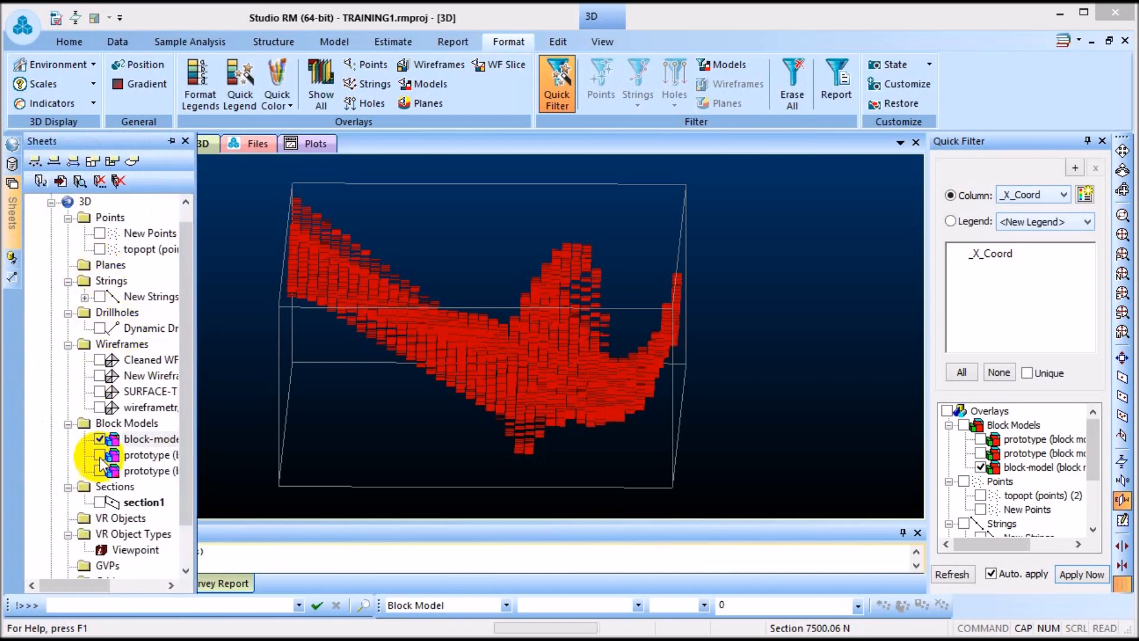
click(12, 178)
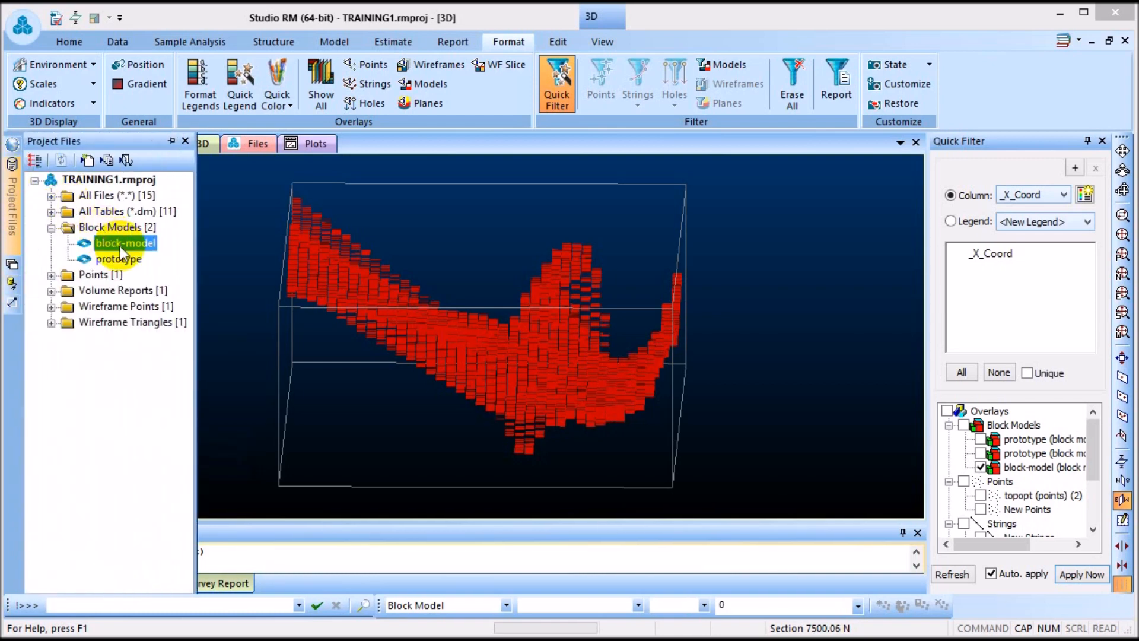
click(120, 246)
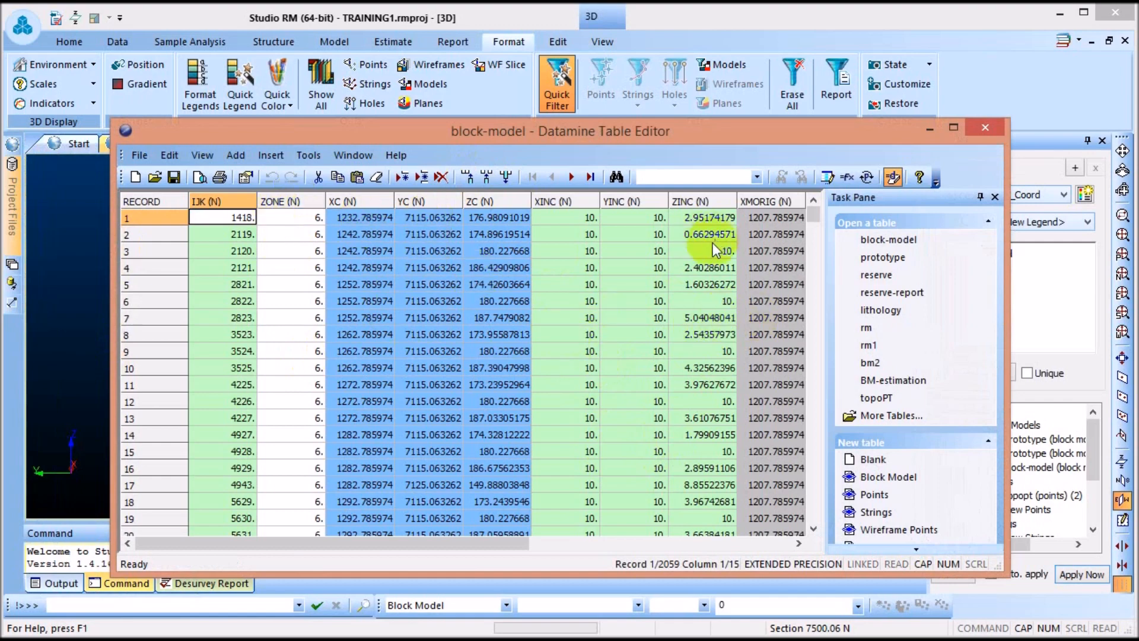
click(692, 202)
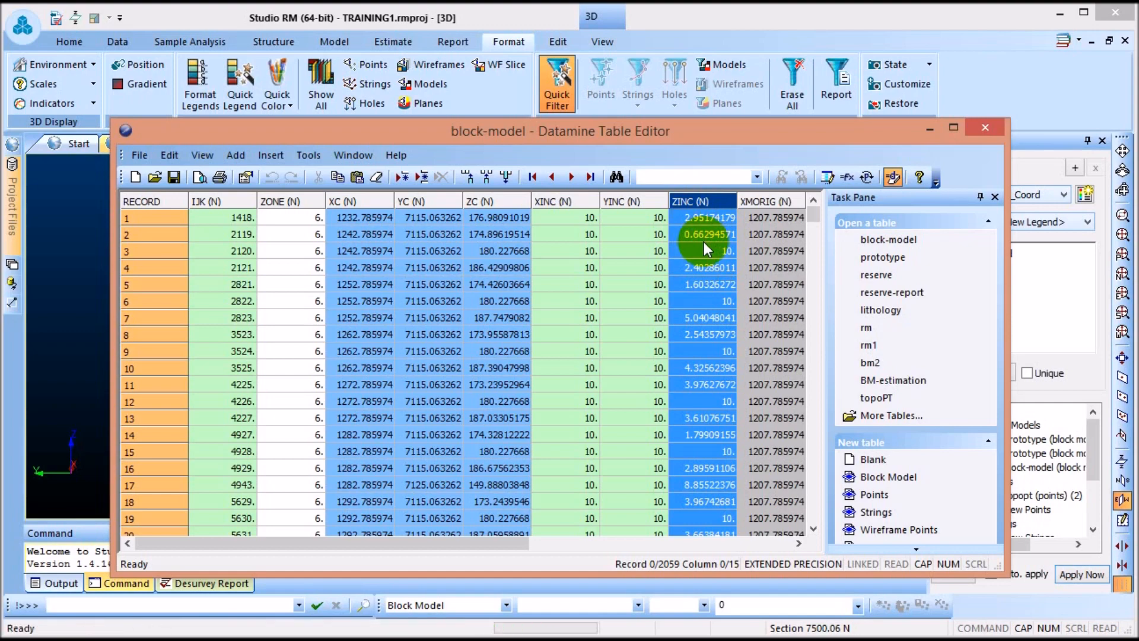
click(994, 128)
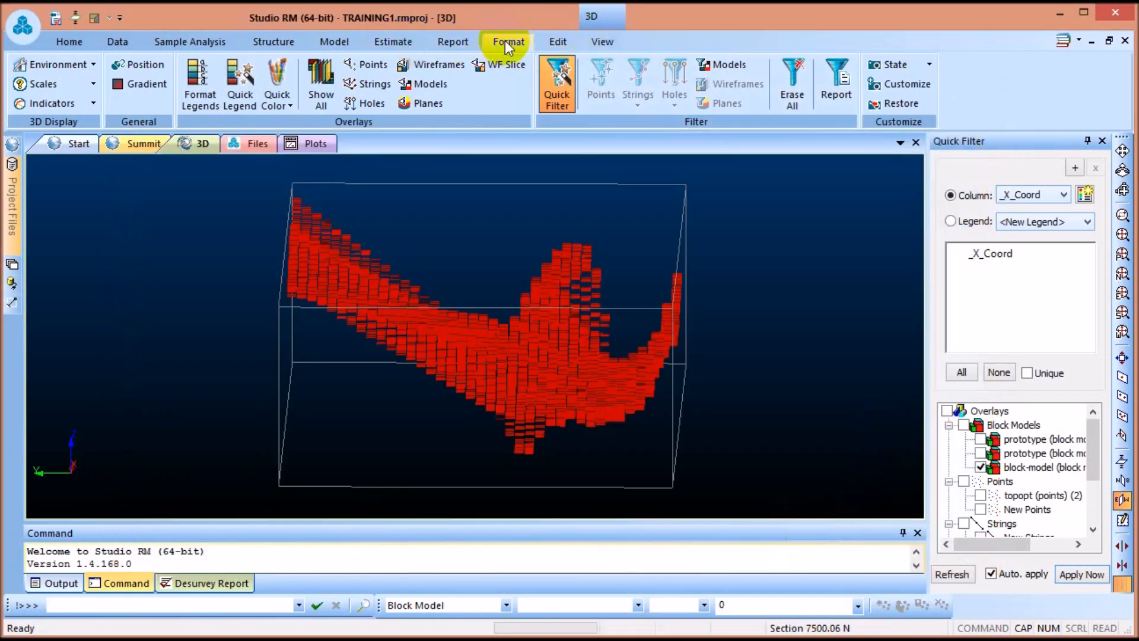
Step: Start a new legend based on the ZINC field of the block-model (block model) object
click(199, 80)
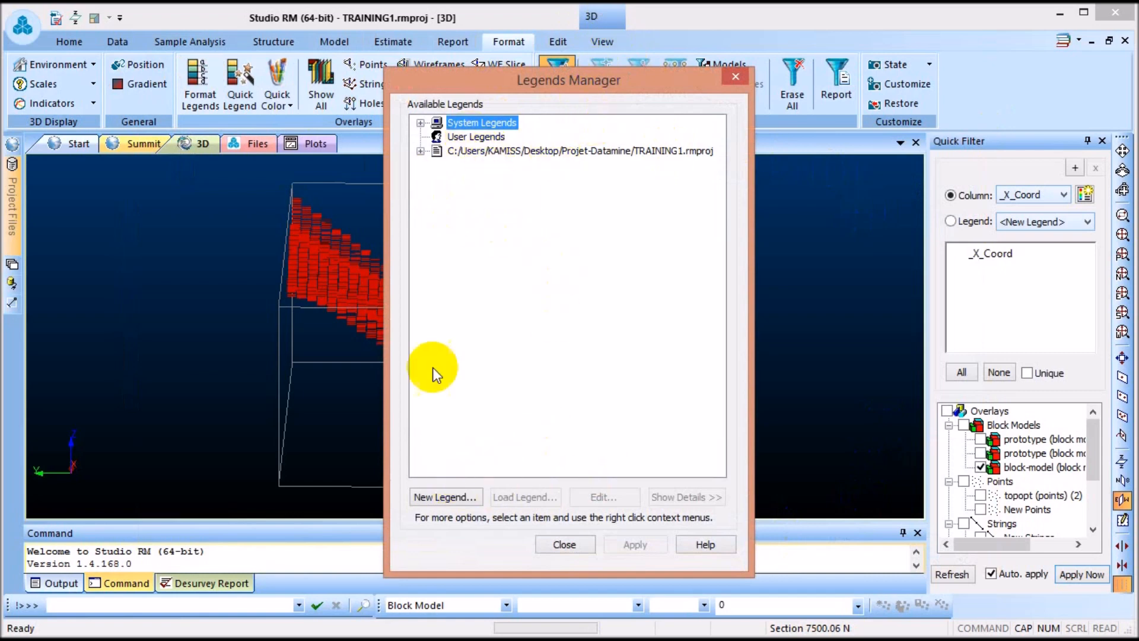
click(445, 497)
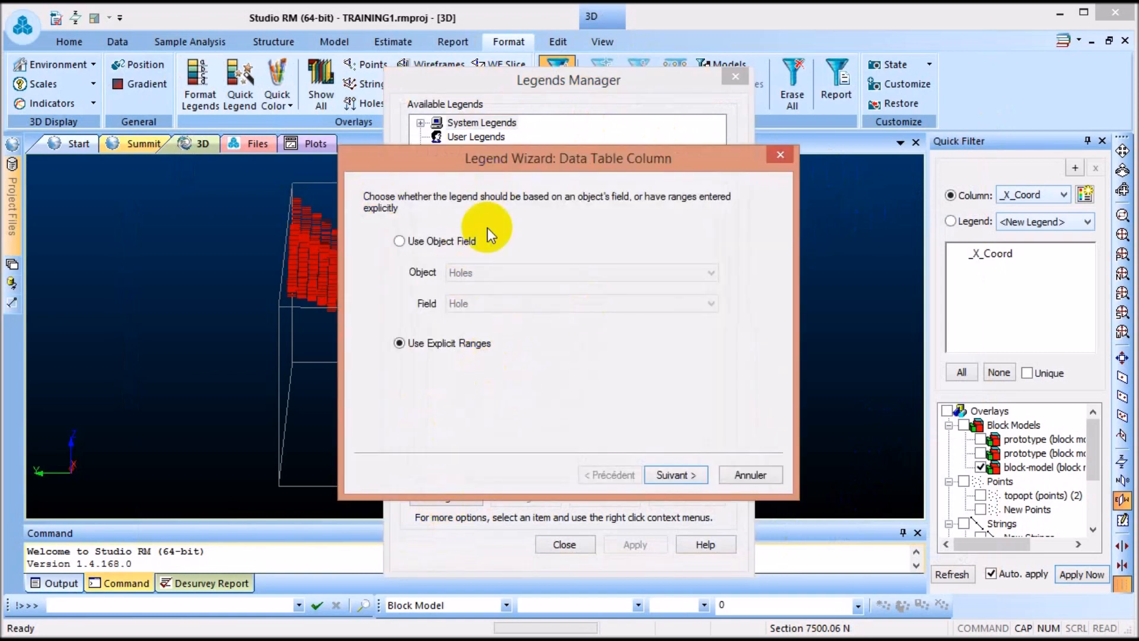
click(399, 241)
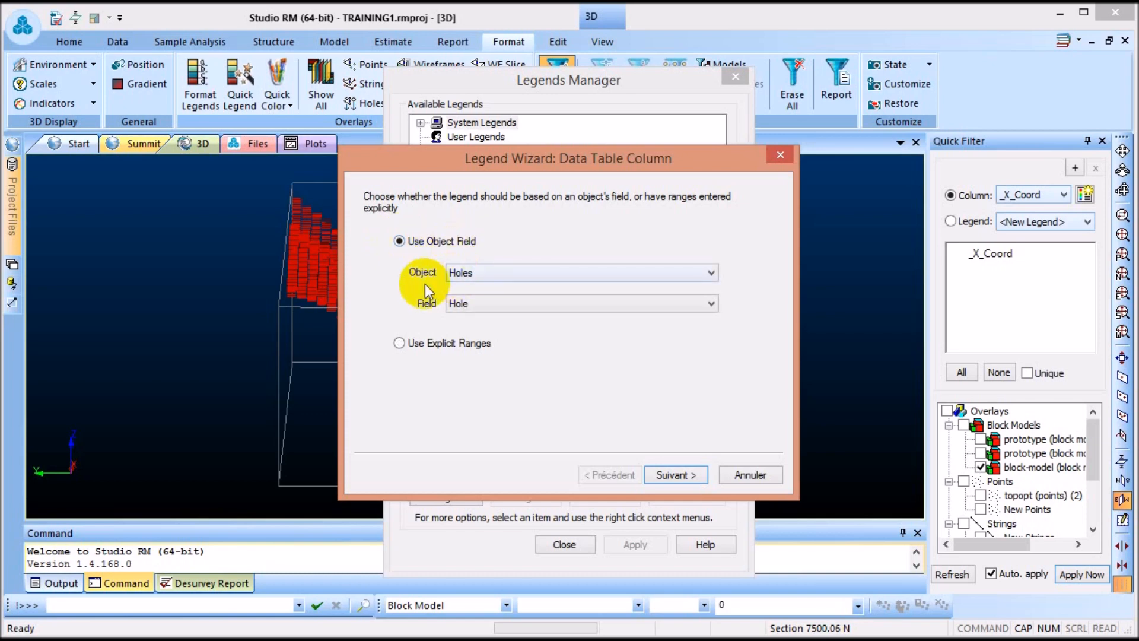
click(710, 273)
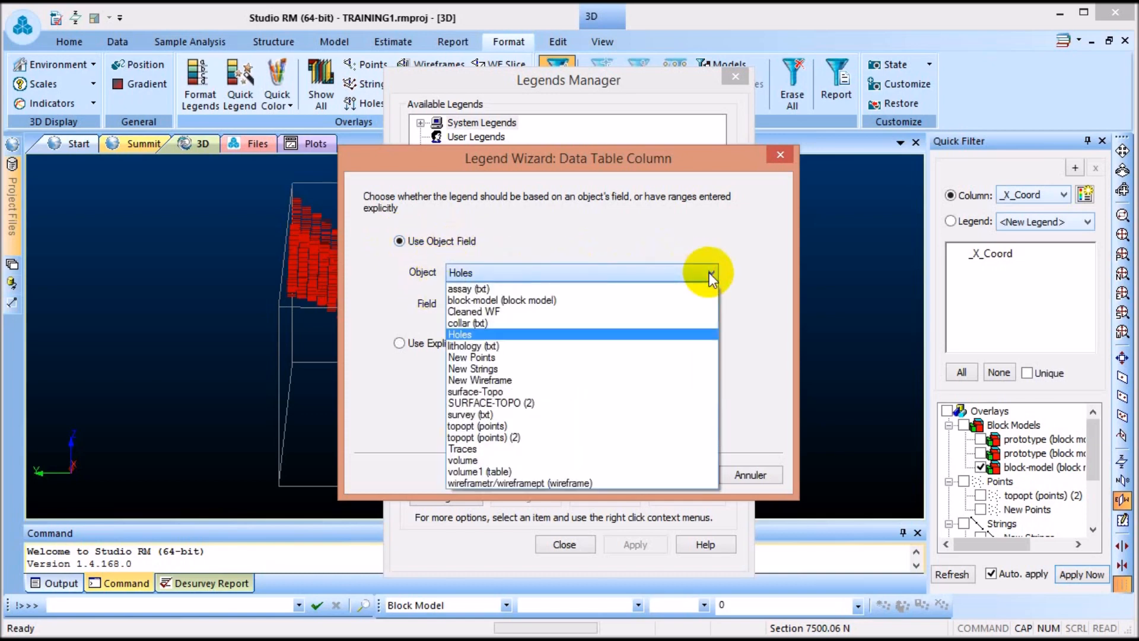
click(505, 300)
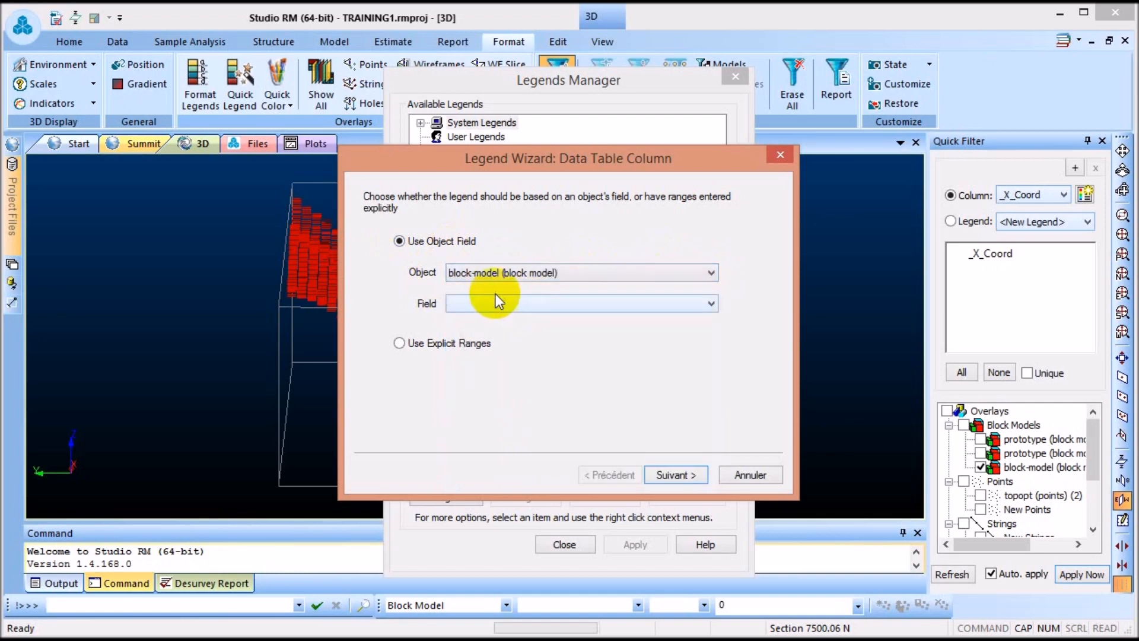
click(551, 307)
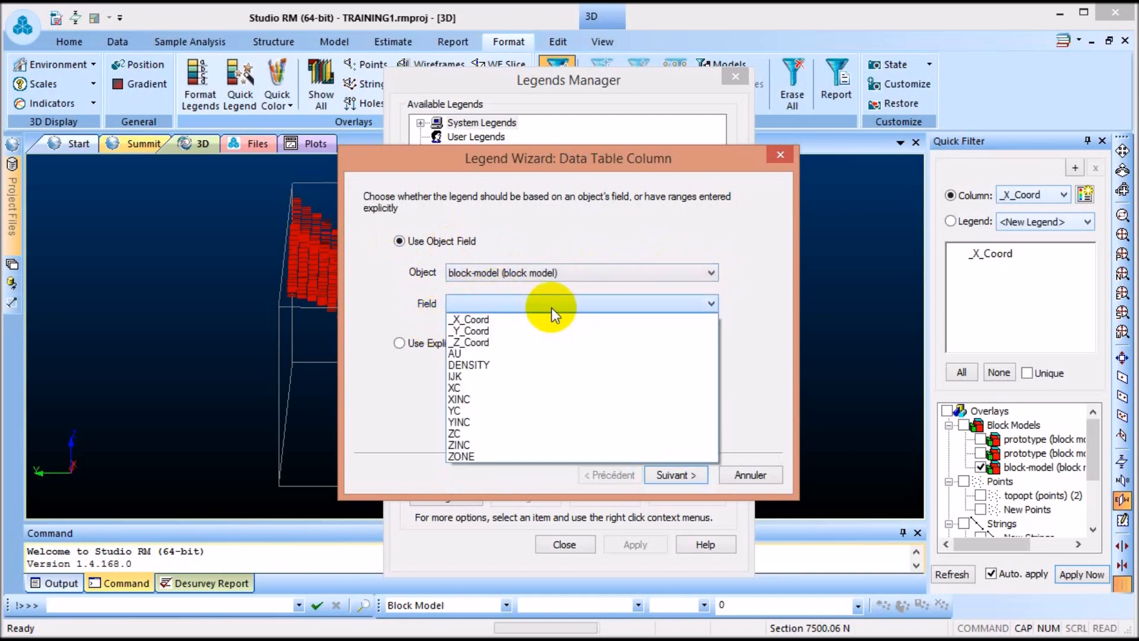
click(461, 445)
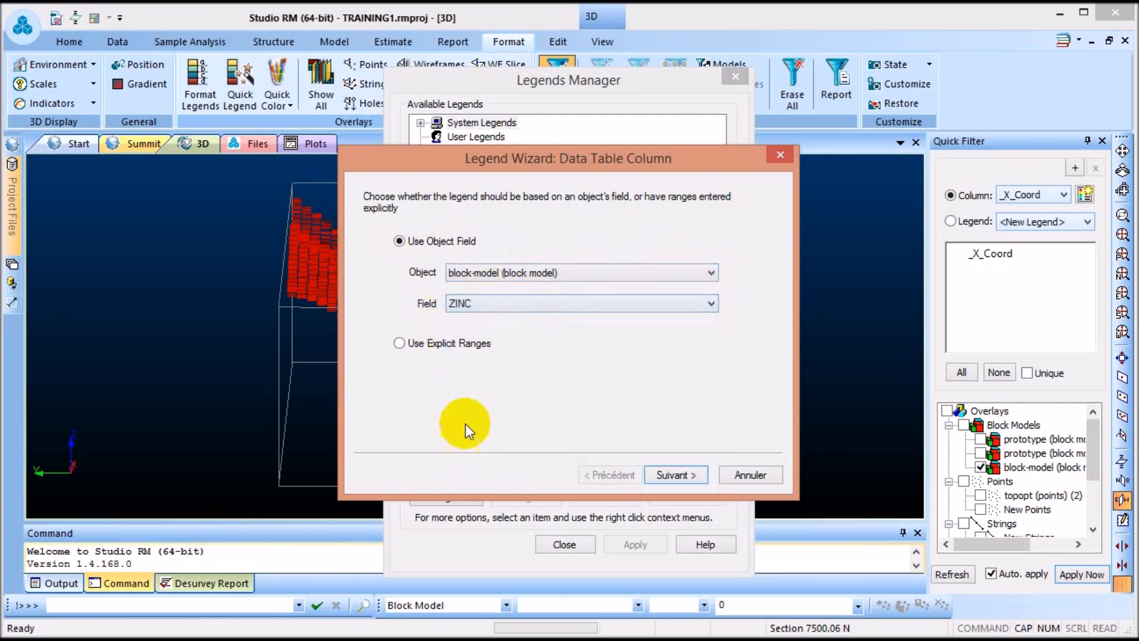
click(500, 313)
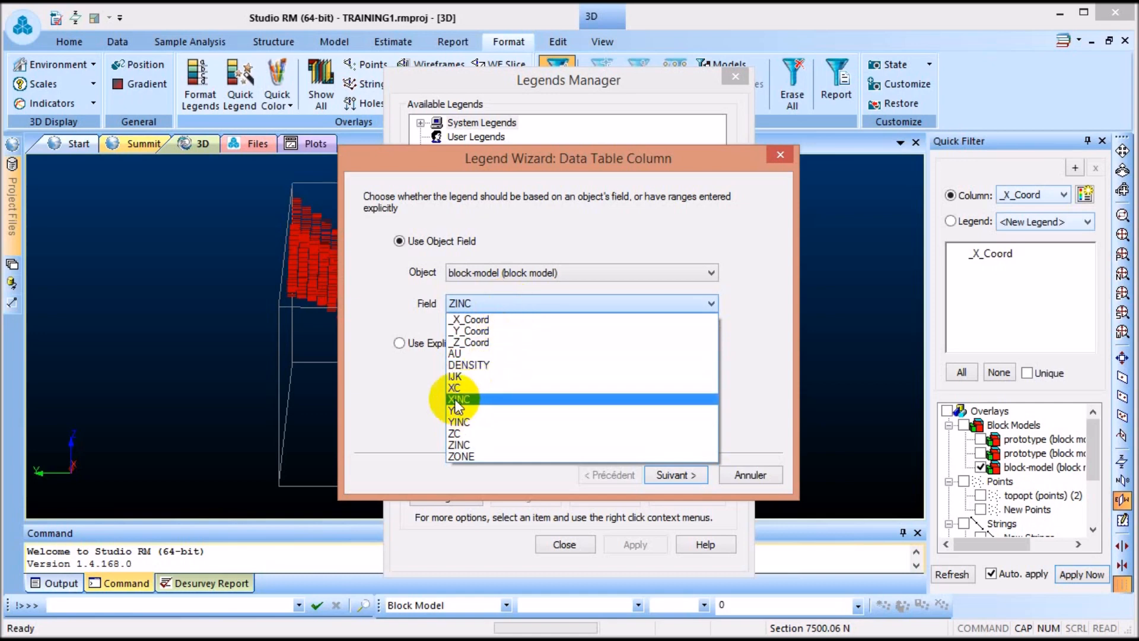
click(599, 239)
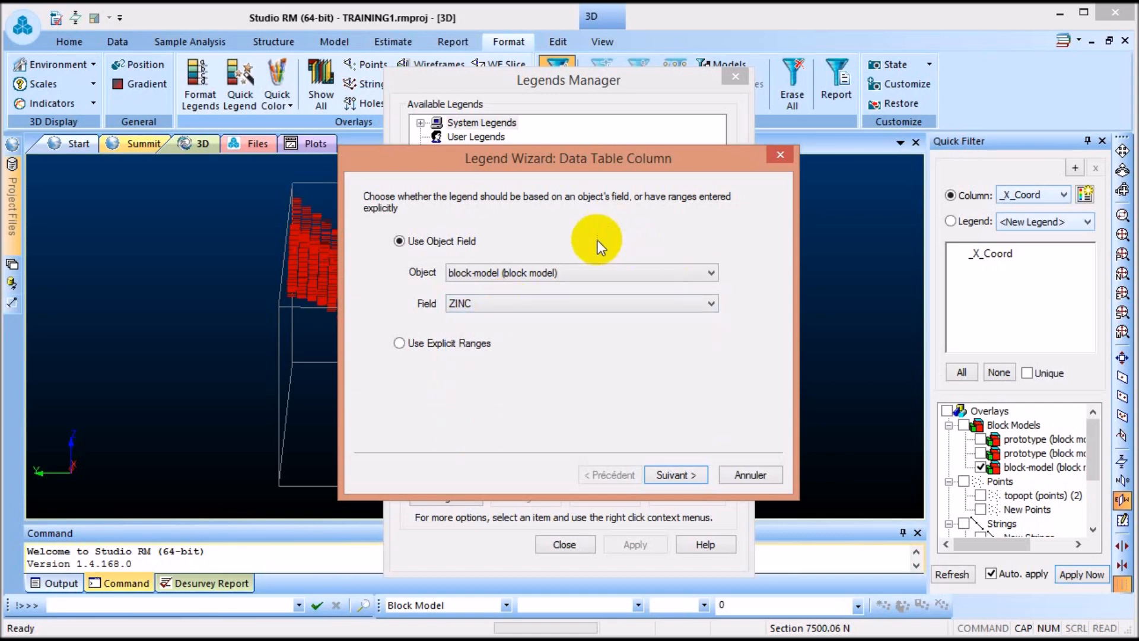
click(682, 474)
click(683, 474)
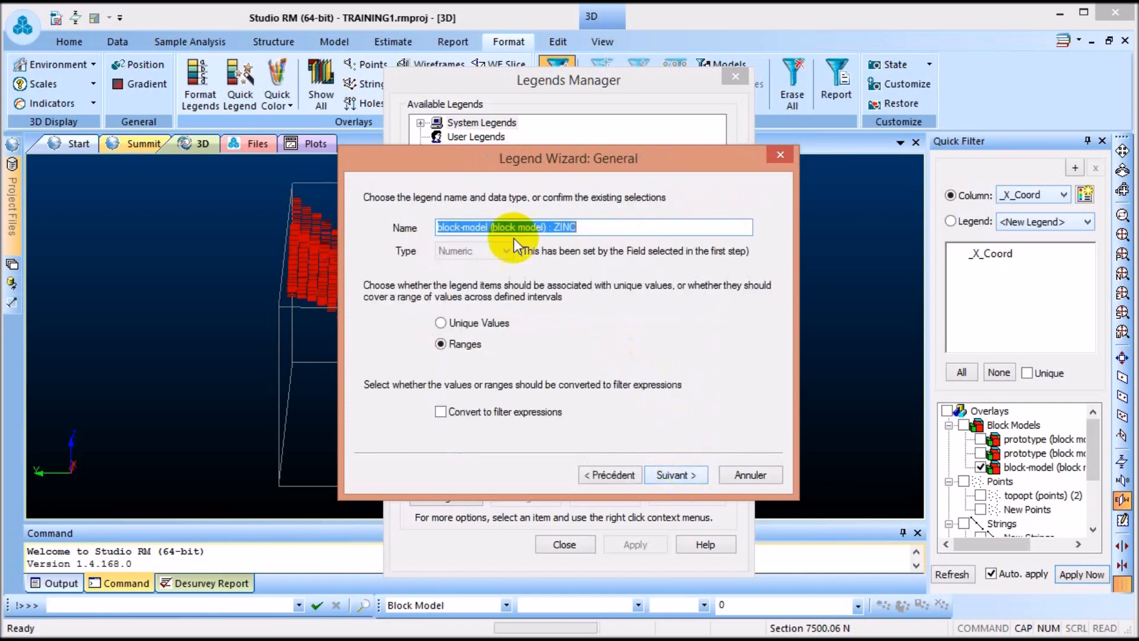
Step: Name the legend BLOCK-MODEL-AU and keep its items based on ranges
text(B)
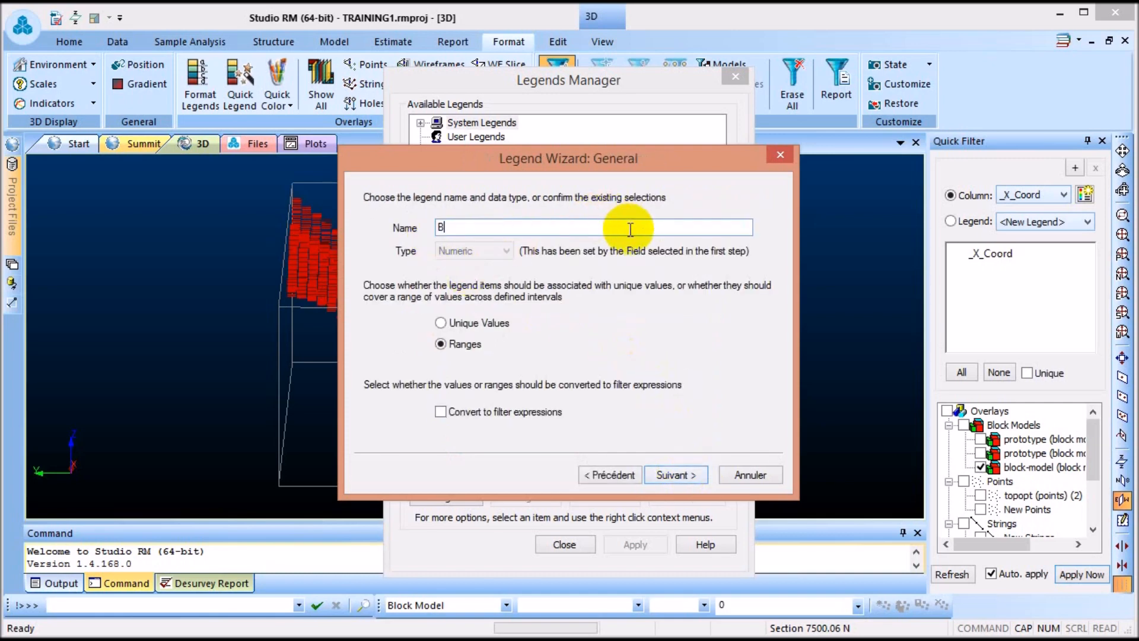
text(LOCK-MODEL-AU)
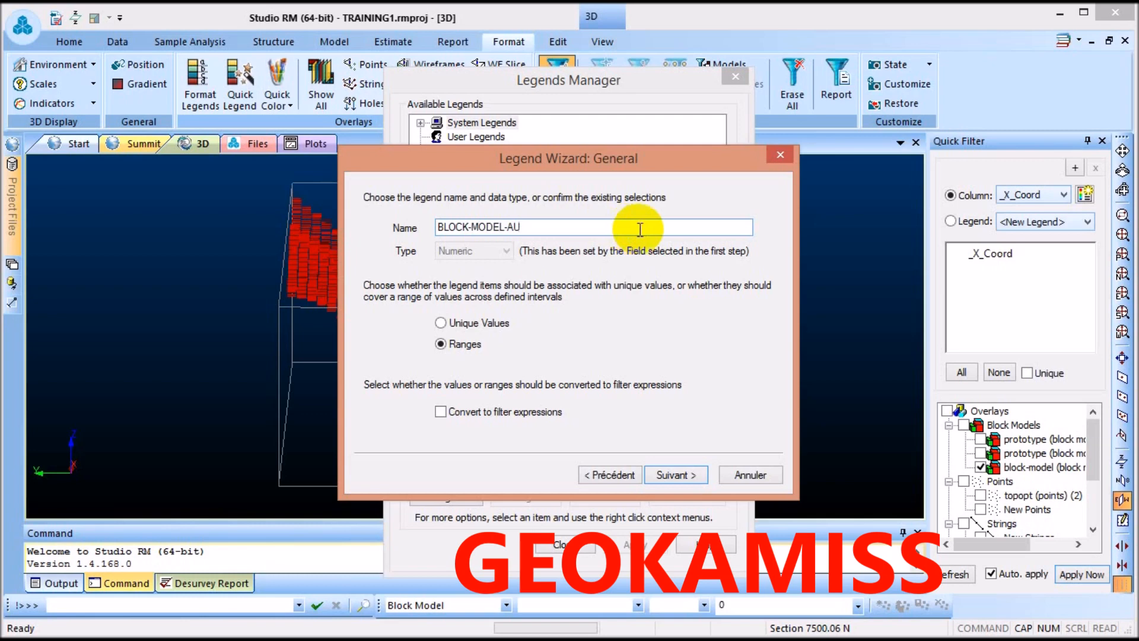
click(677, 475)
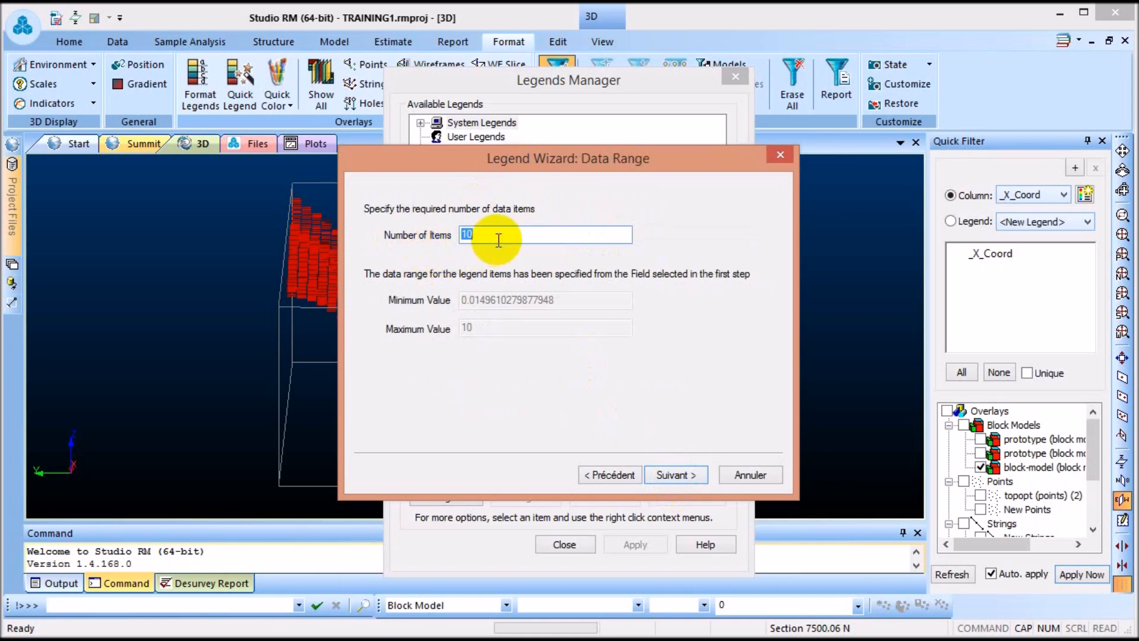
Step: Create the legend with 6 items, a linear equal-width distribution and Rainbow blue->red anticlockwise colouring
text(6)
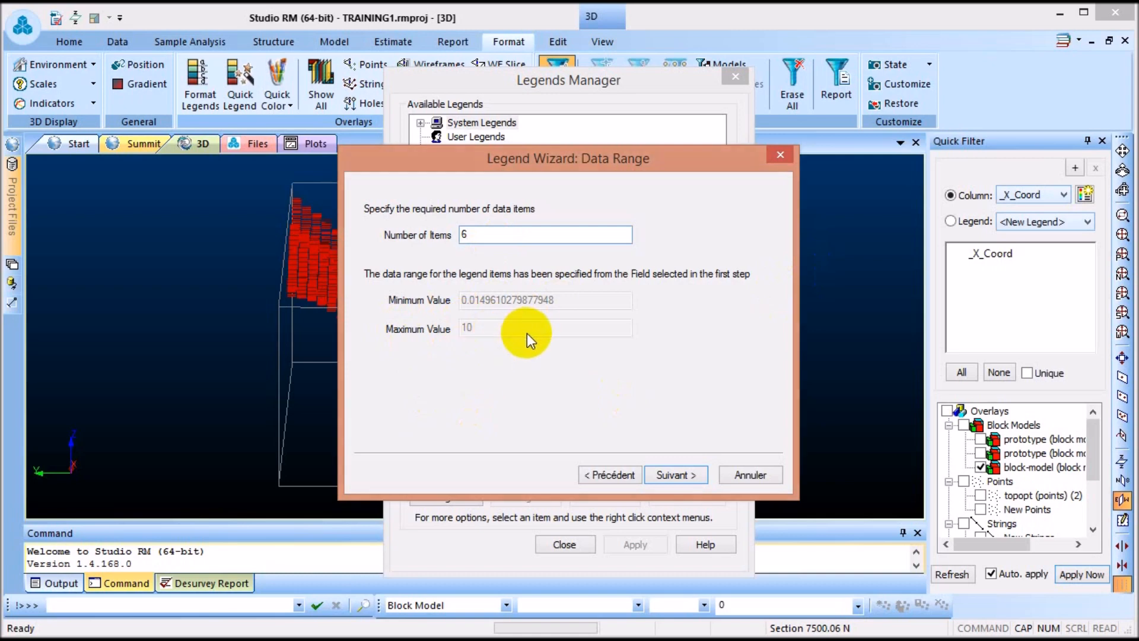
click(682, 474)
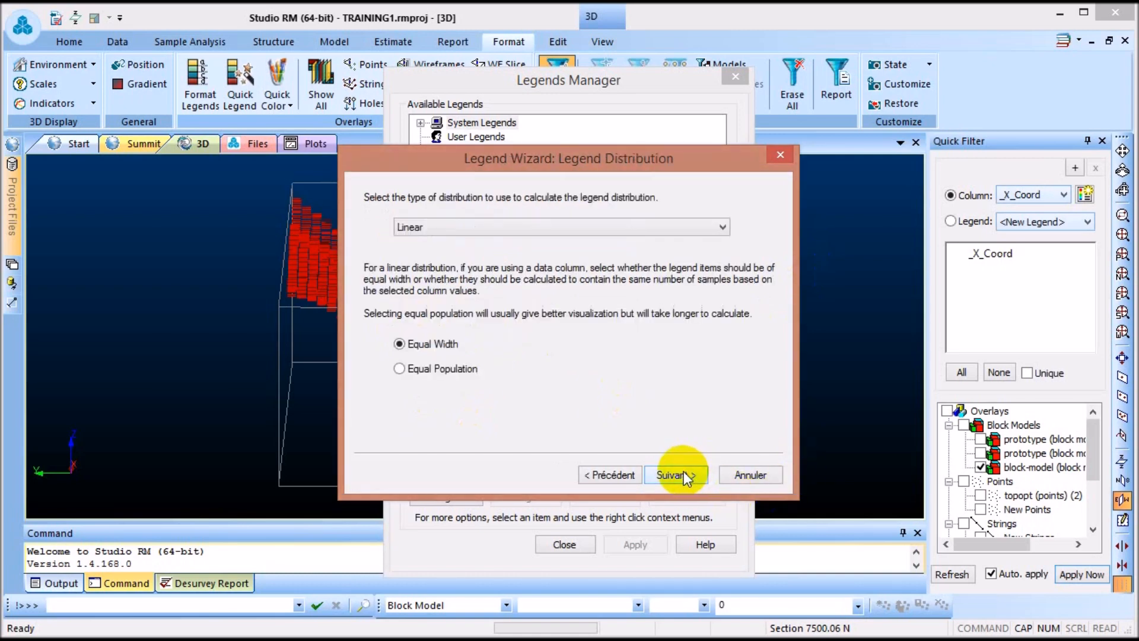
click(685, 476)
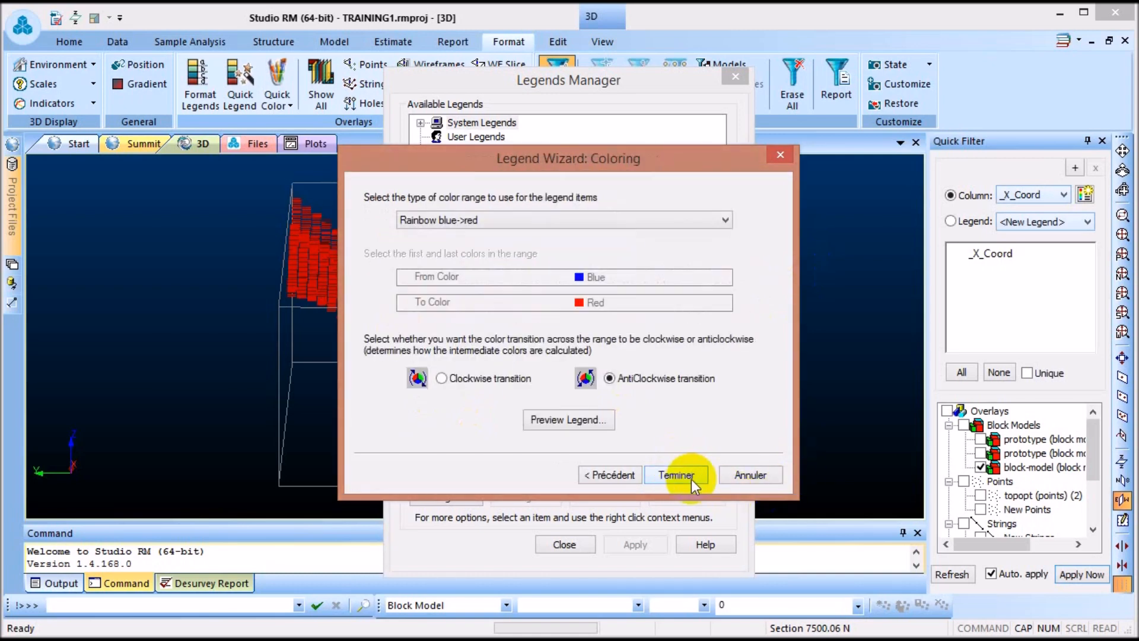
click(683, 476)
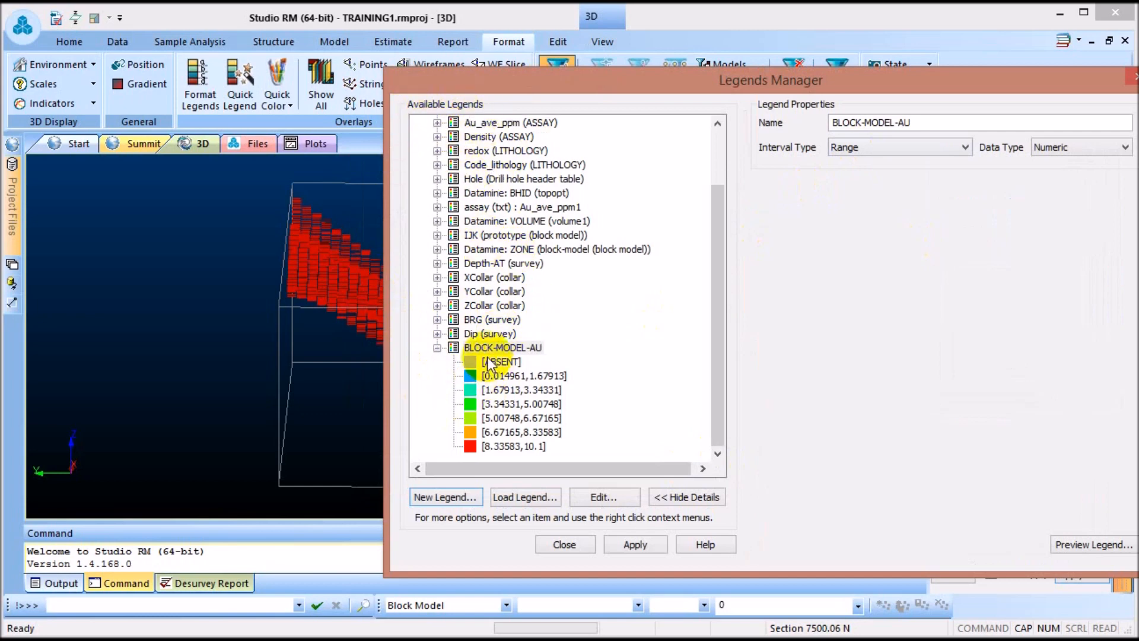
Step: Inspect the interval limits of the lowest numeric range in the BLOCK-MODEL-AU legend
click(507, 377)
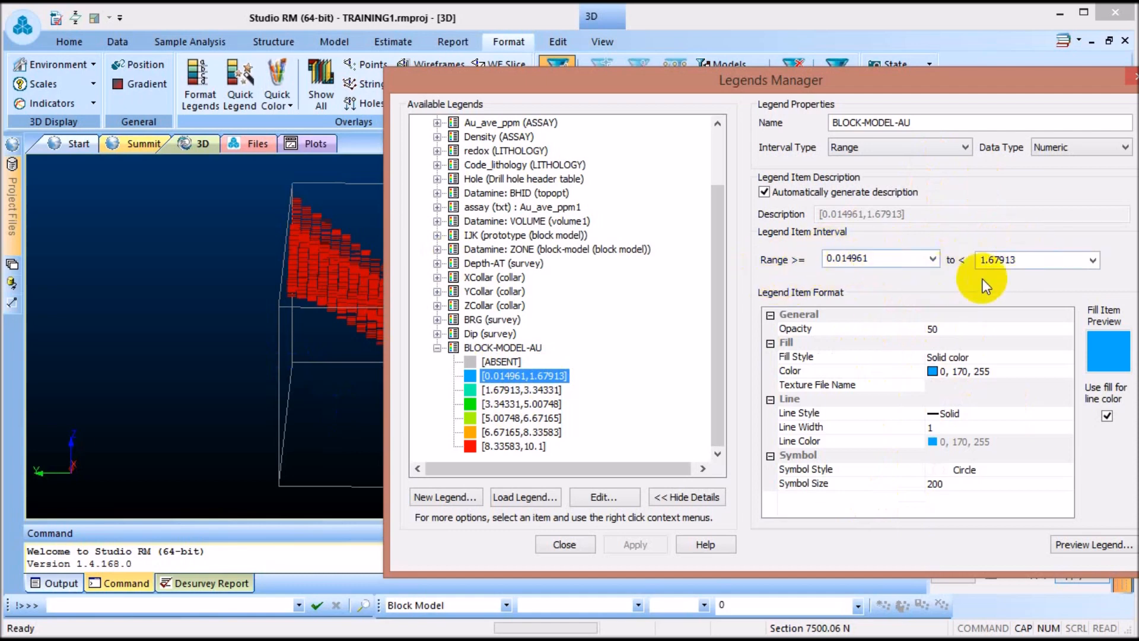
double_click(1017, 259)
double_click(877, 266)
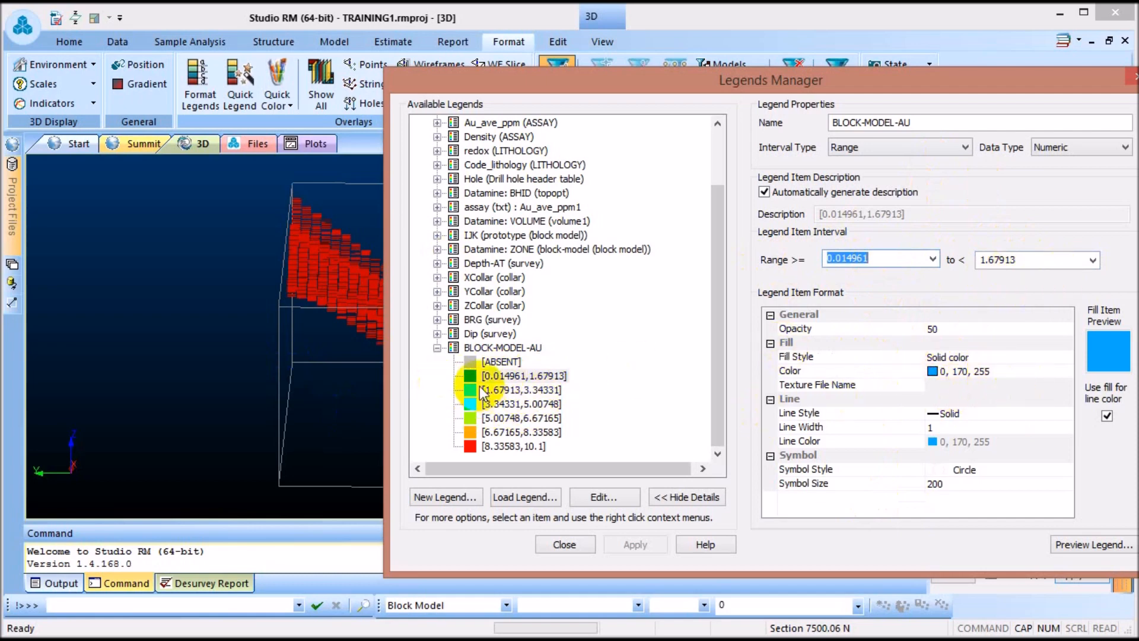
Step: Set the fill color of the [1.67913,3.34331] legend item to Bright Green
click(540, 390)
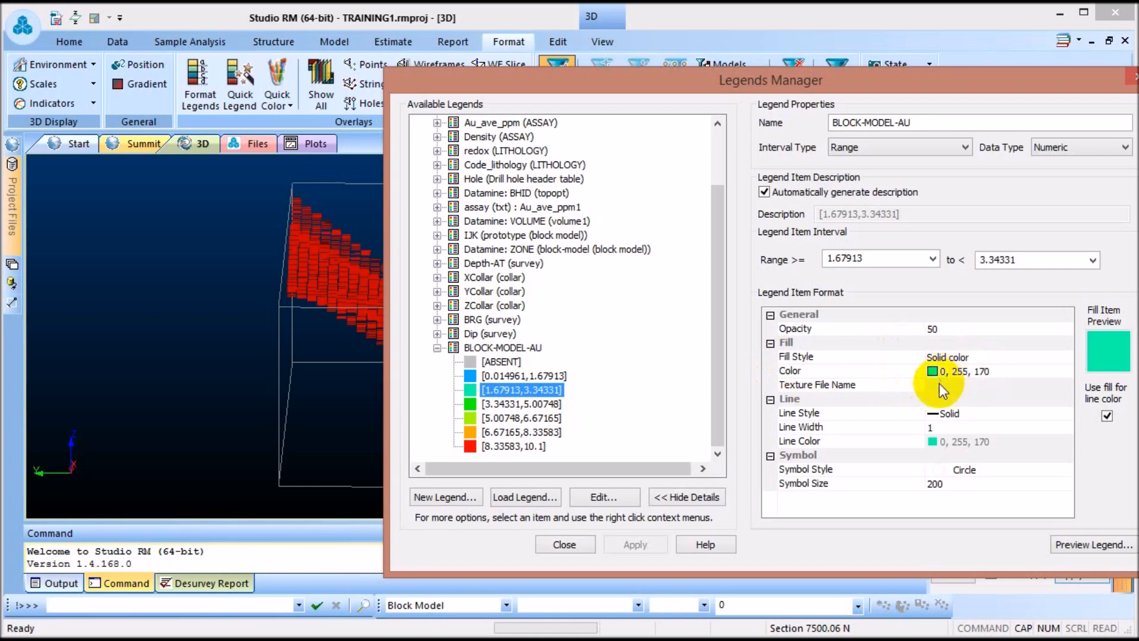
click(992, 374)
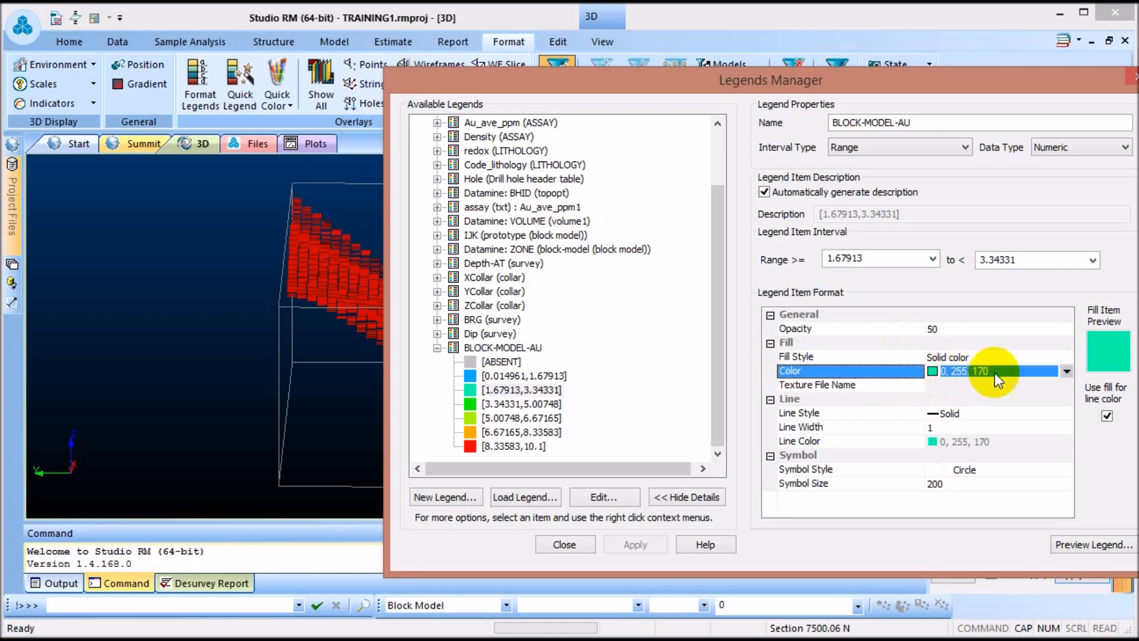
click(1067, 373)
click(969, 404)
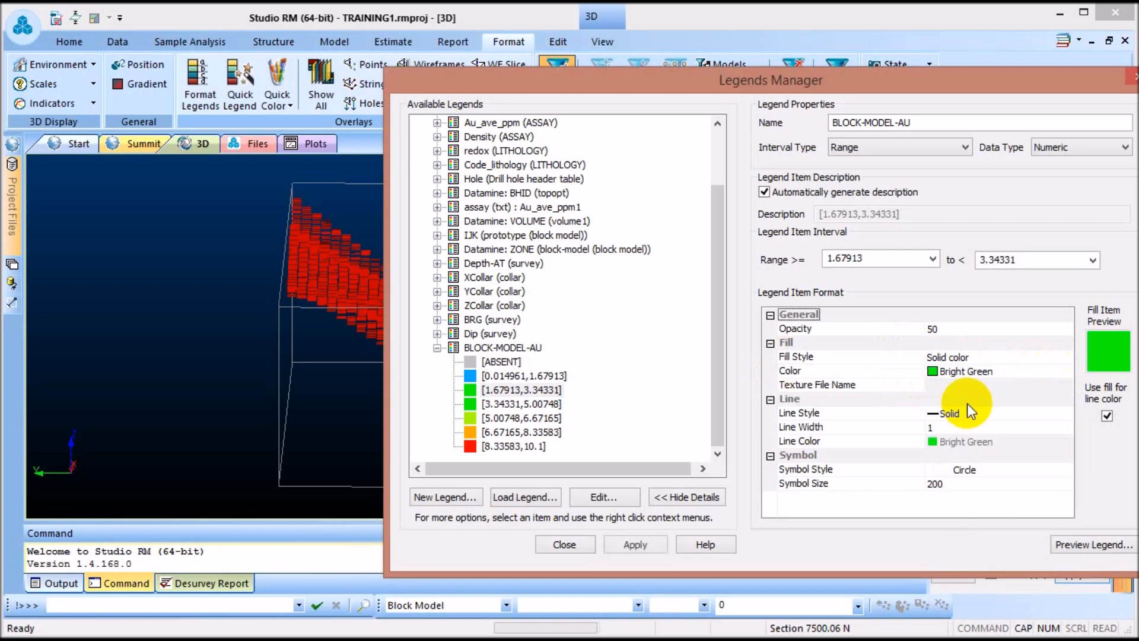
Step: Set the fill color of the [3.34331,5.00748] legend item to Yellow
click(496, 402)
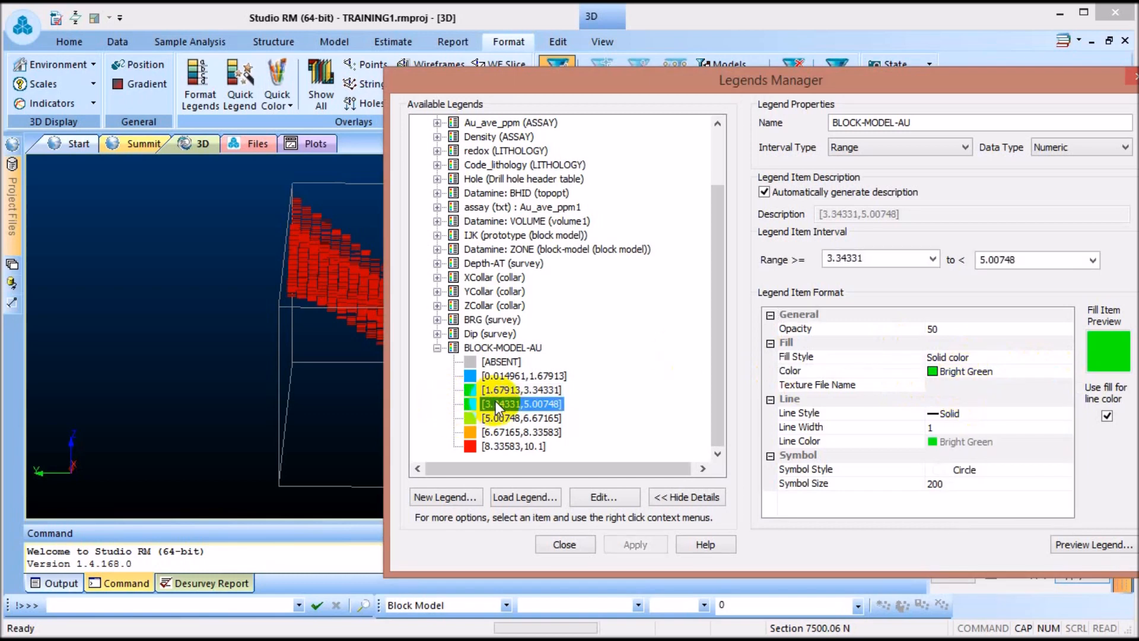
click(965, 379)
click(1066, 371)
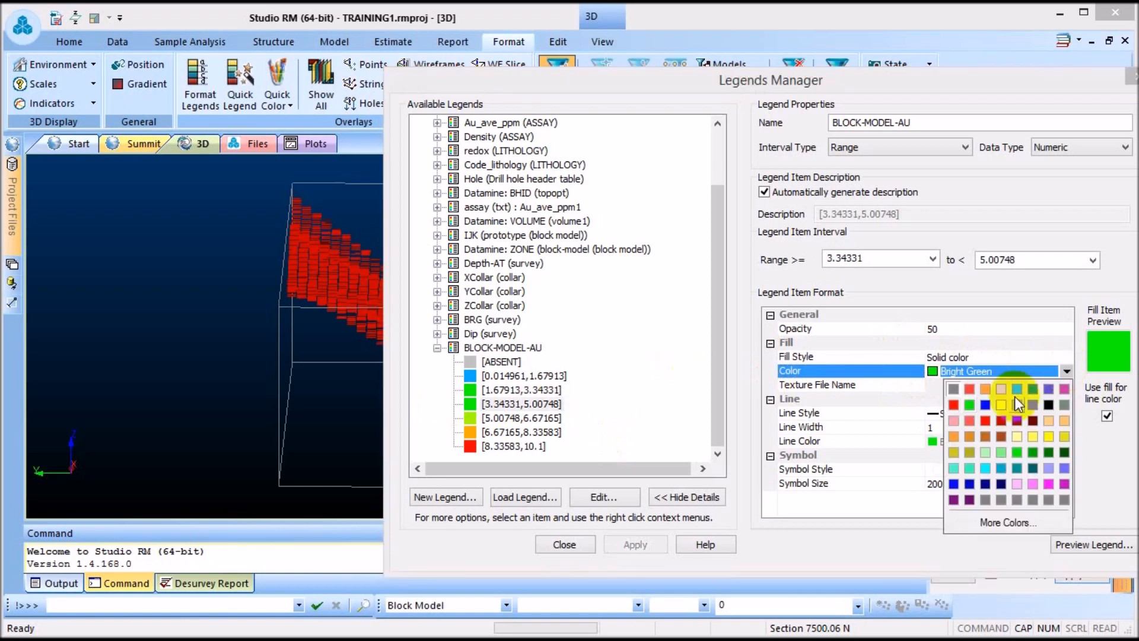
click(1052, 433)
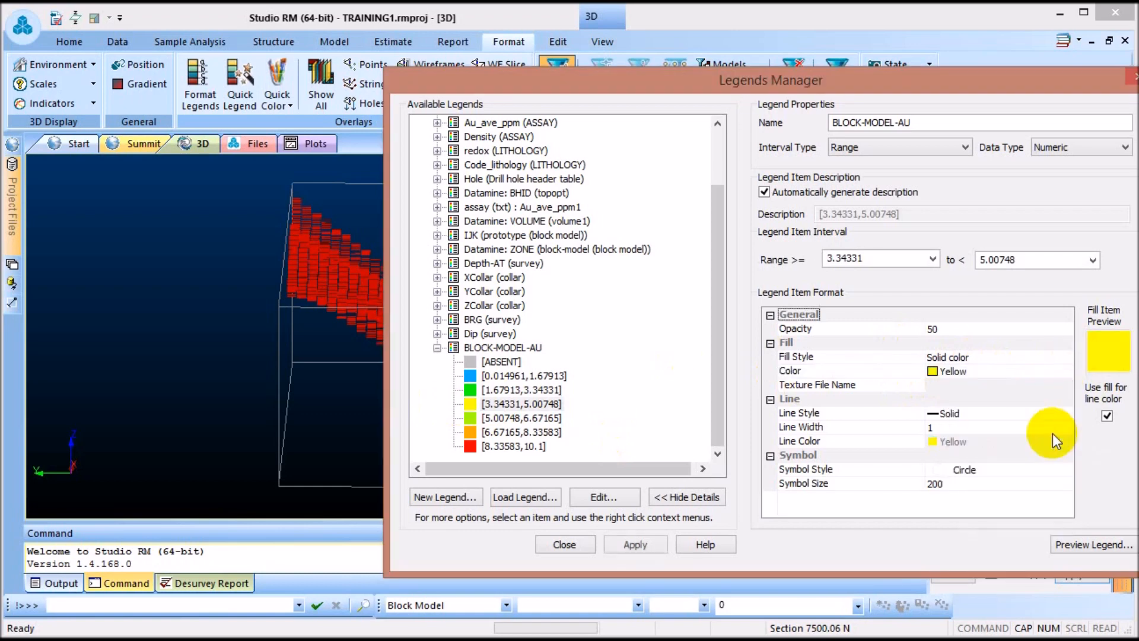
Step: Set the fill color of the [5.00748,6.67165] legend item to magenta (204, 51, 165)
click(511, 418)
click(998, 372)
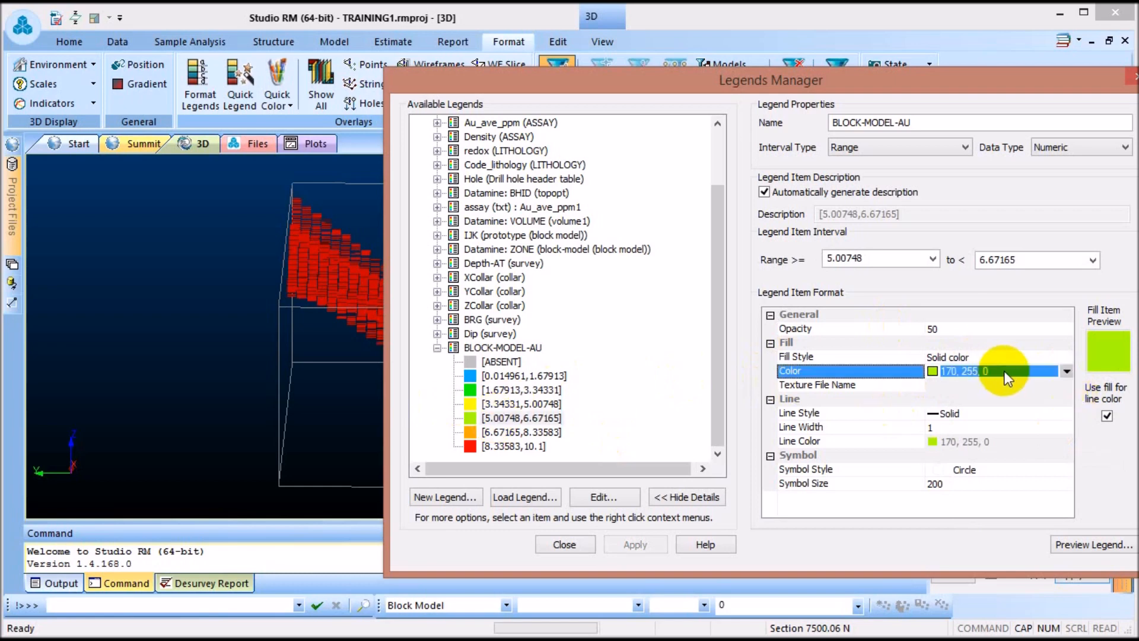
click(1066, 372)
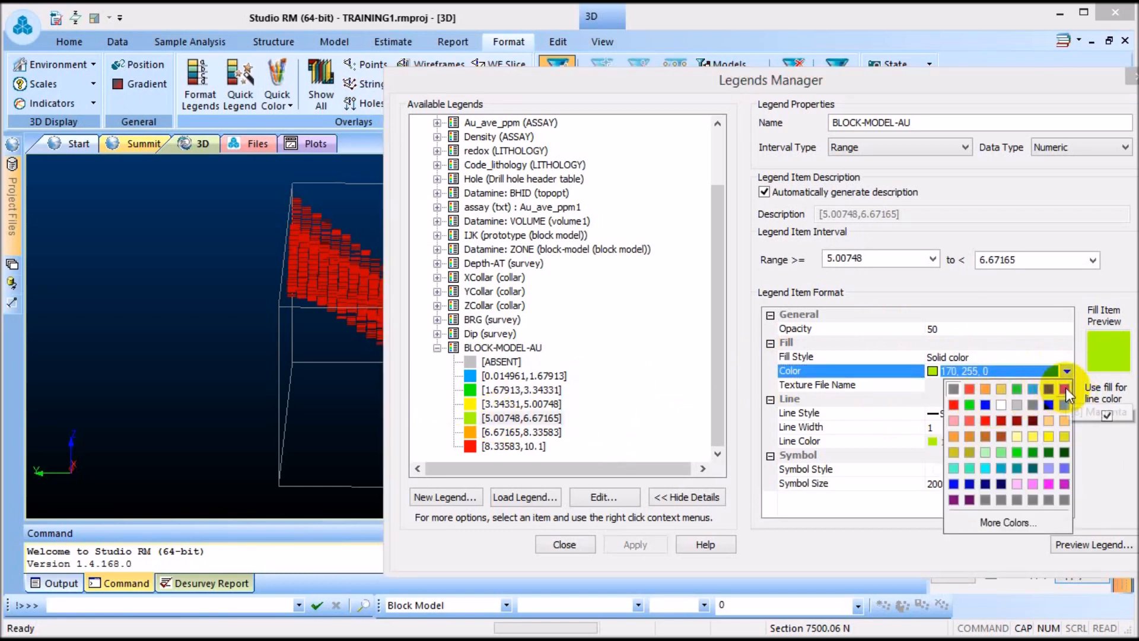
click(1065, 389)
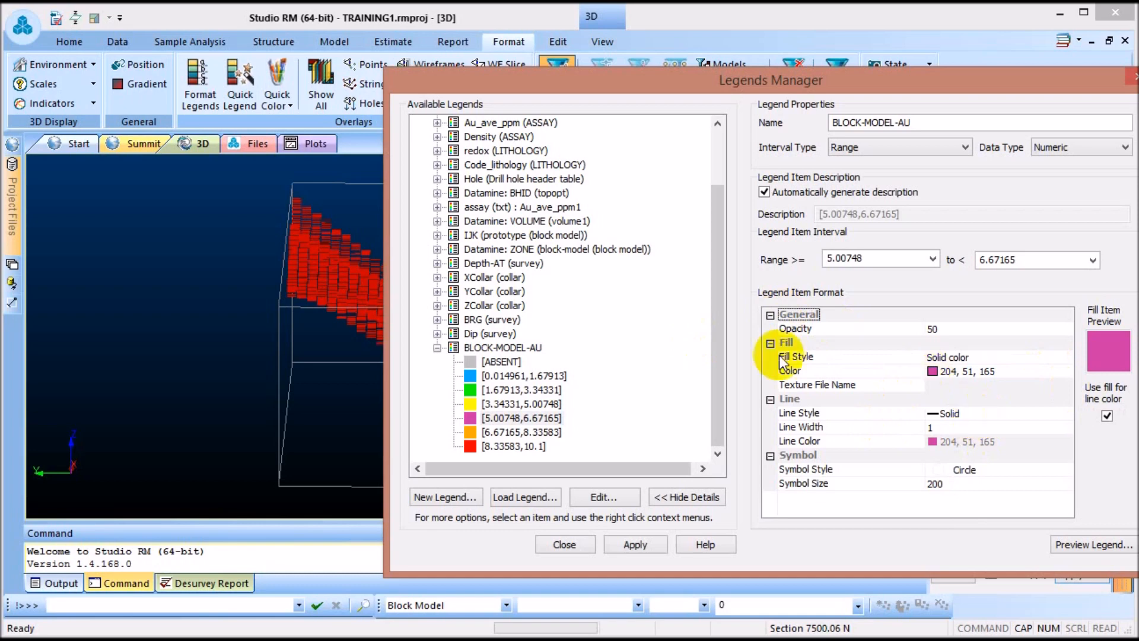
Step: Delete the [ABSENT] item from the BLOCK-MODEL-AU legend, then apply the changes and close the Legends Manager
click(494, 362)
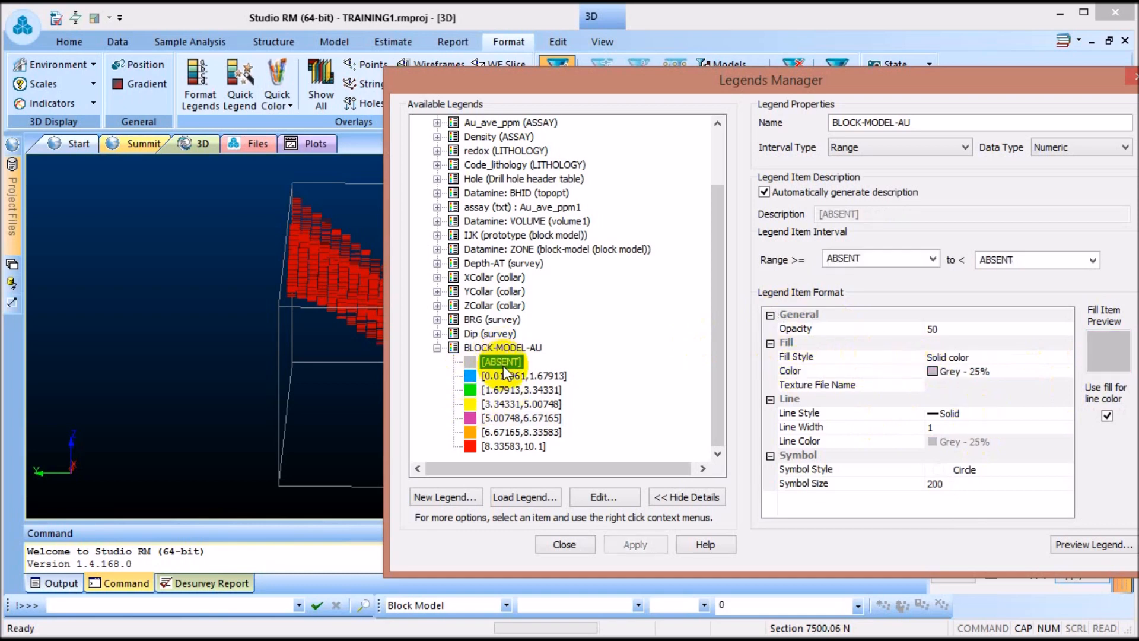
right_click(504, 361)
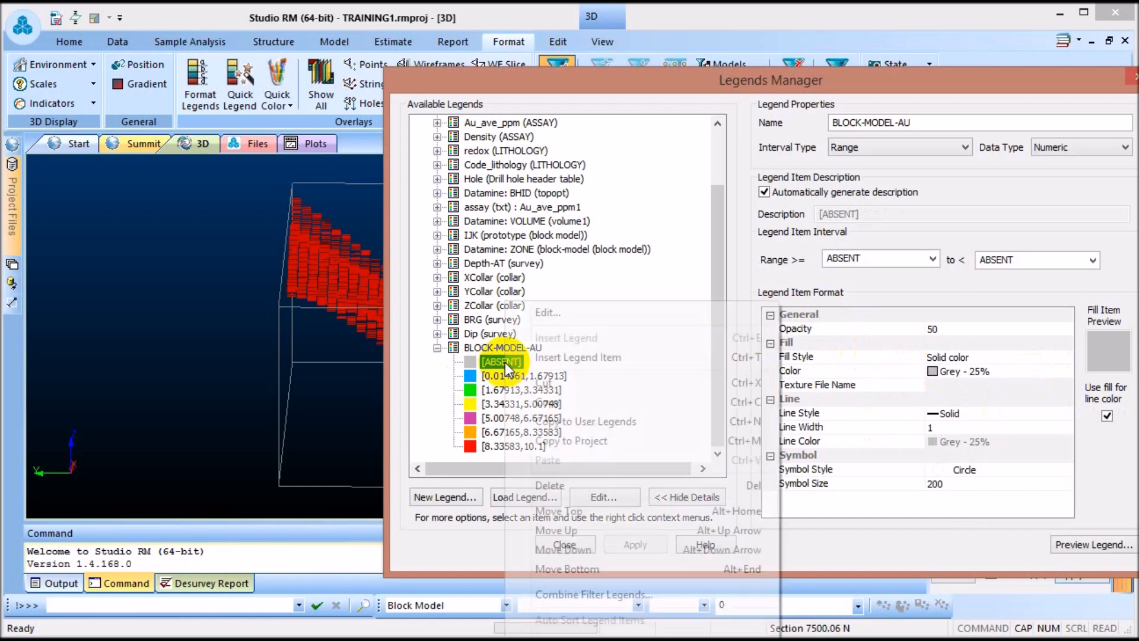
click(554, 488)
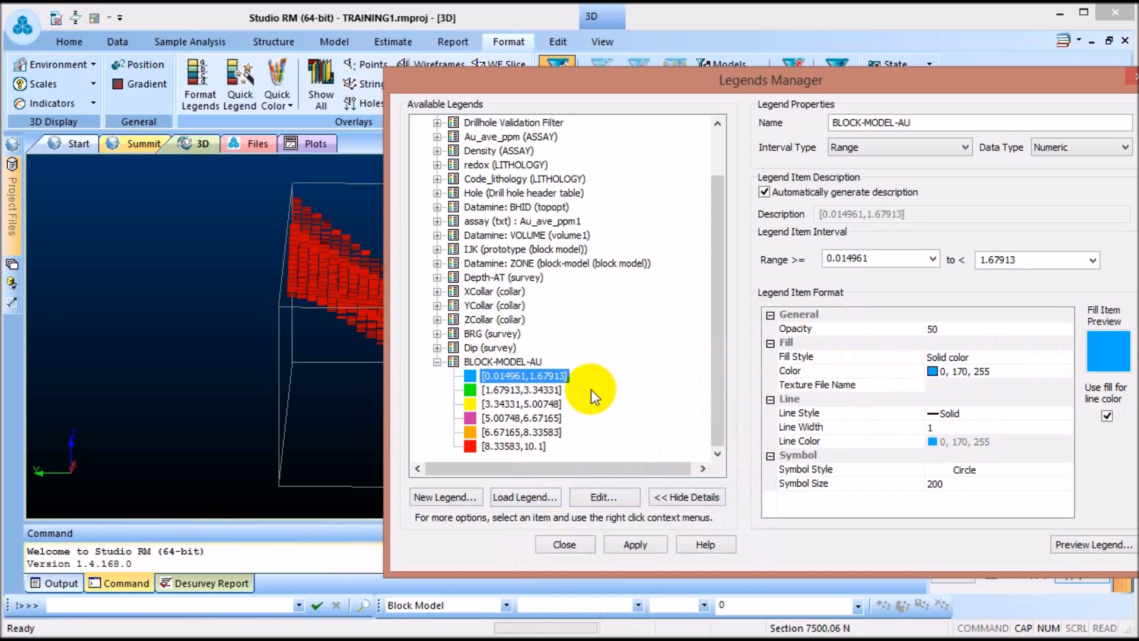
click(633, 545)
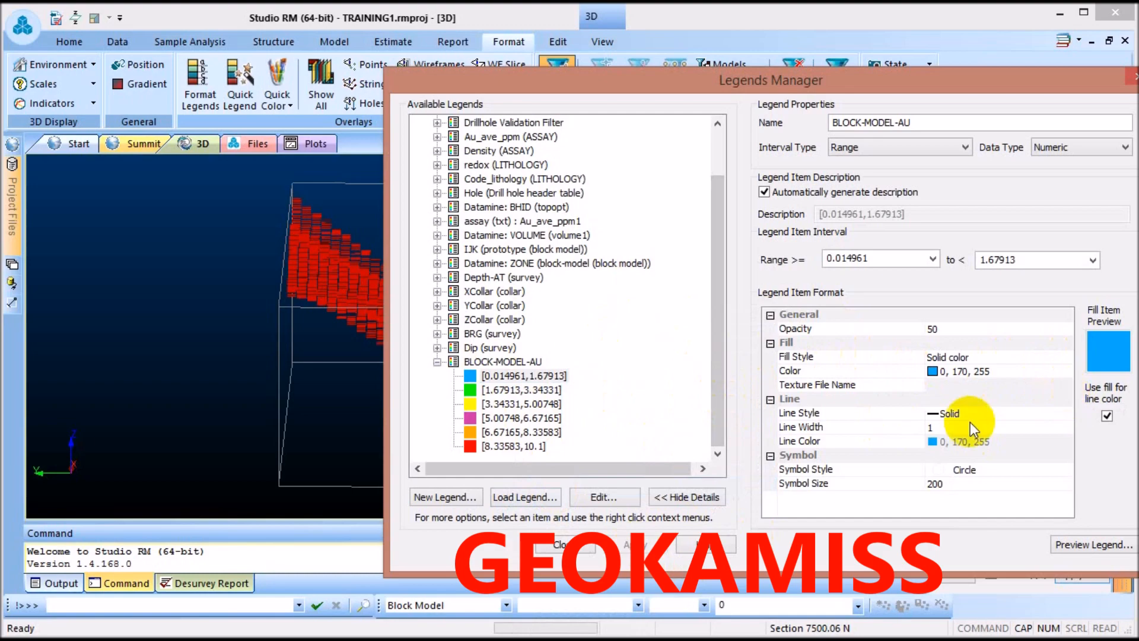
click(561, 545)
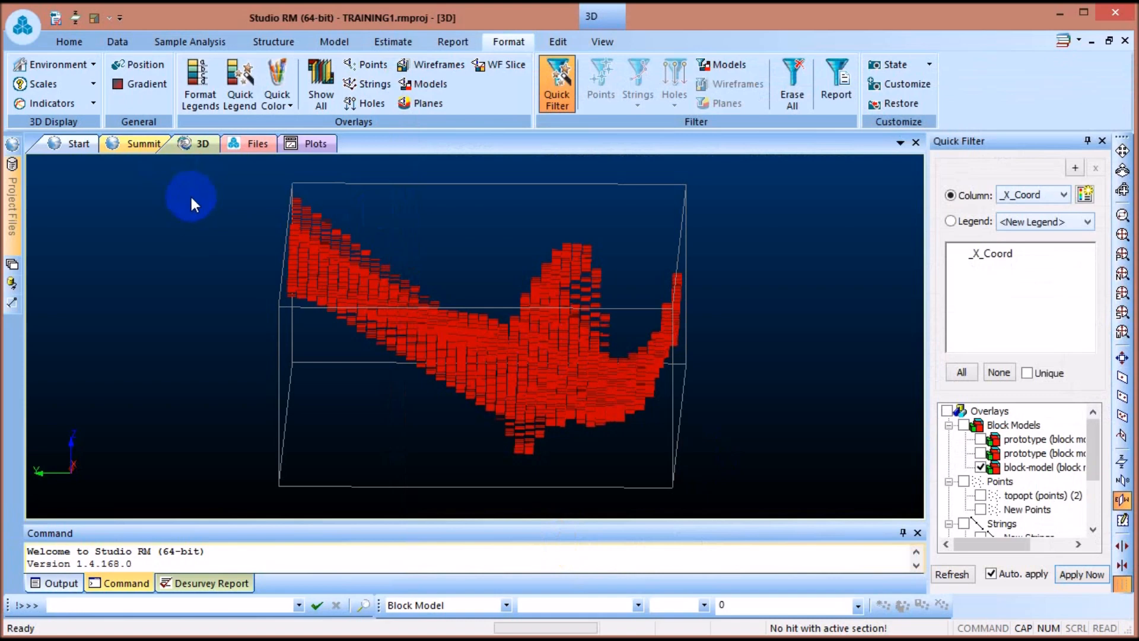
Step: Try to add a numeric column named AU to the block-model object
mouse_move(11, 201)
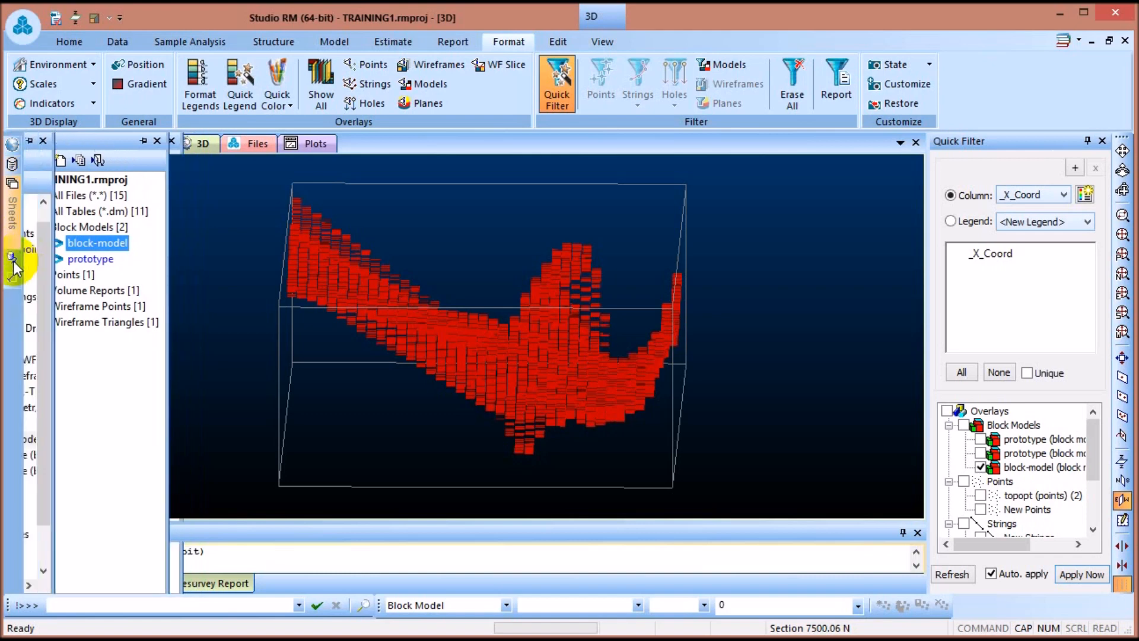
mouse_move(15, 269)
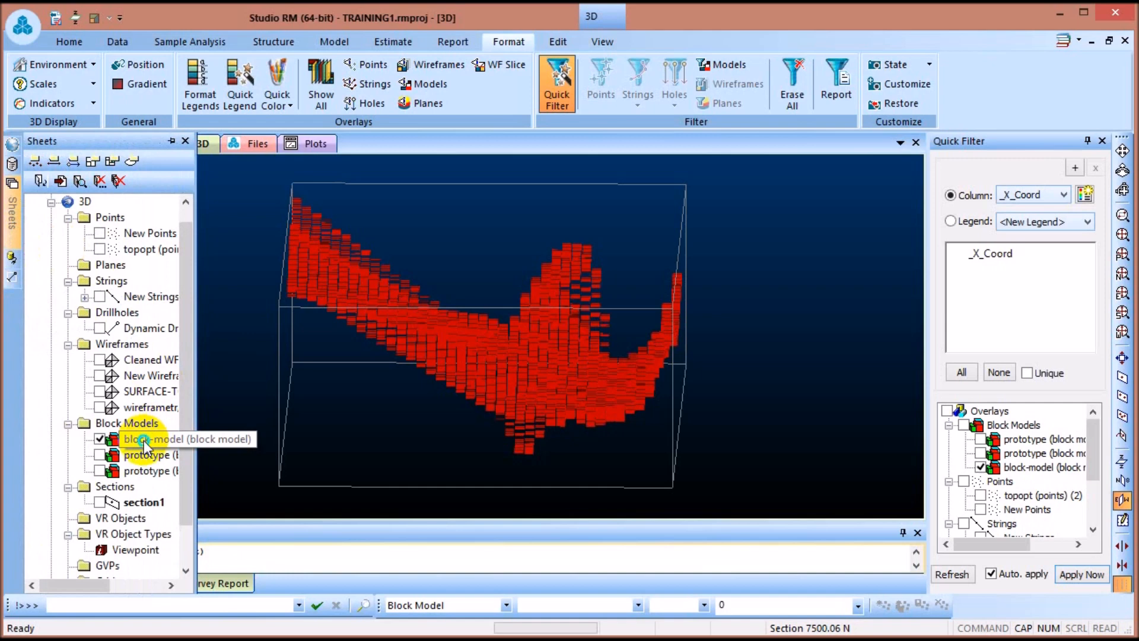
right_click(145, 440)
click(198, 160)
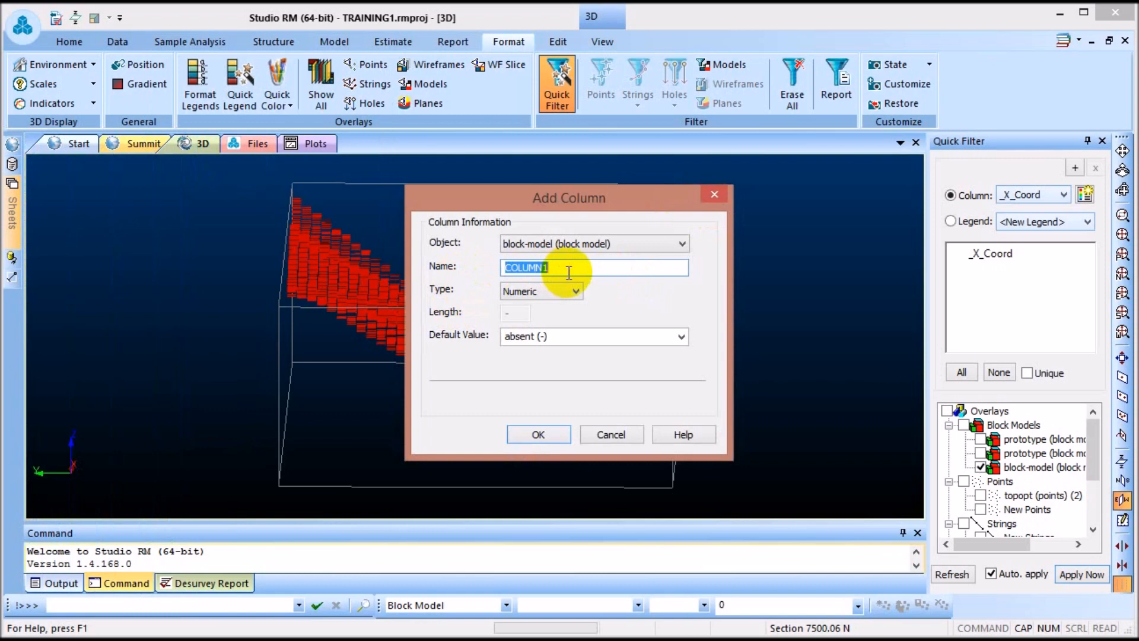
text(AU)
click(538, 438)
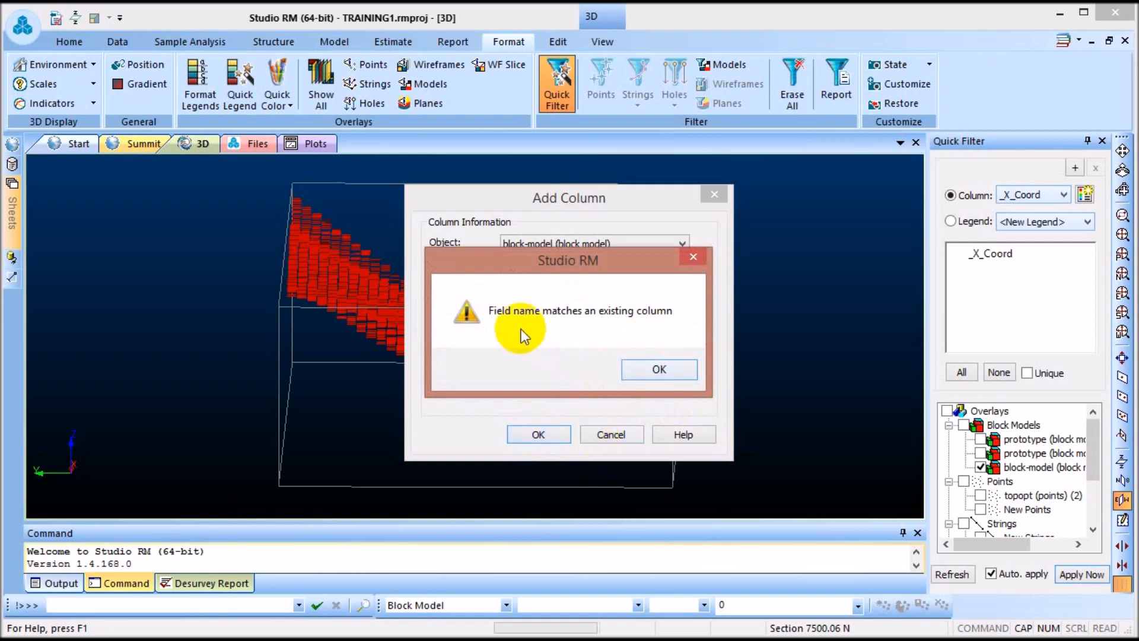
click(658, 370)
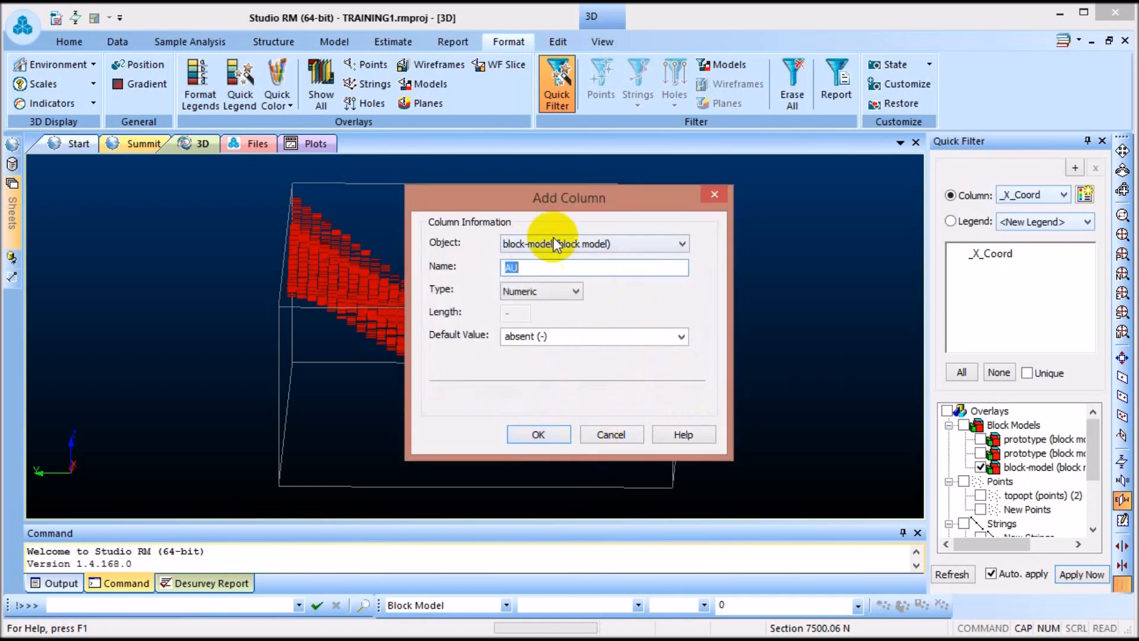
click(538, 435)
click(658, 370)
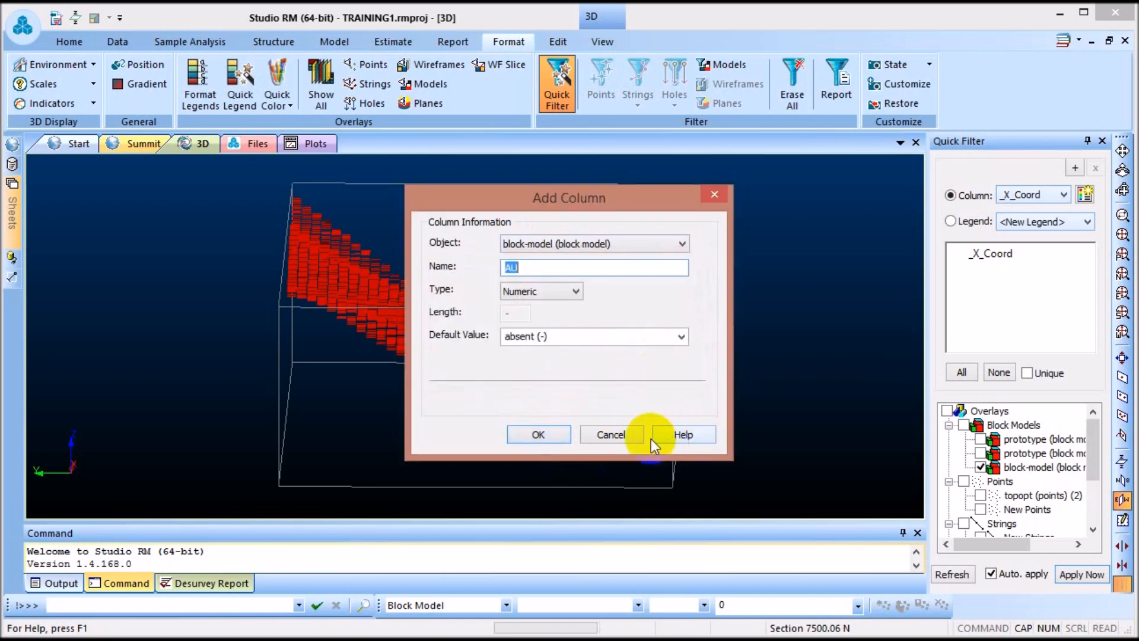
click(632, 433)
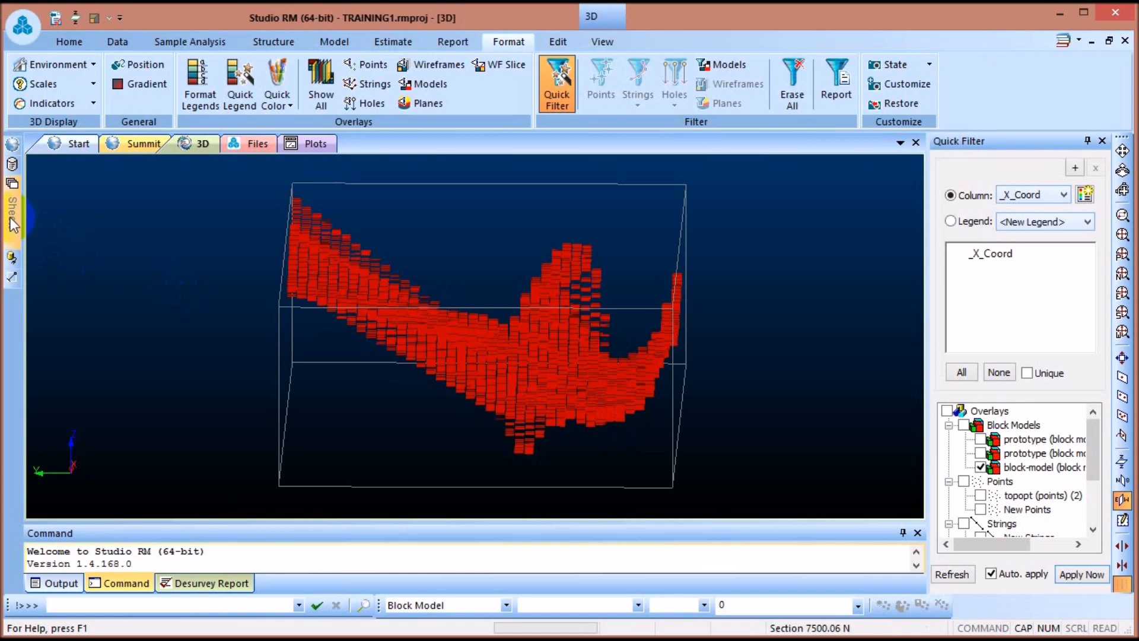
Step: Set the display legend of the block-model object to BLOCK-MODEL-AU in its properties
mouse_move(12, 223)
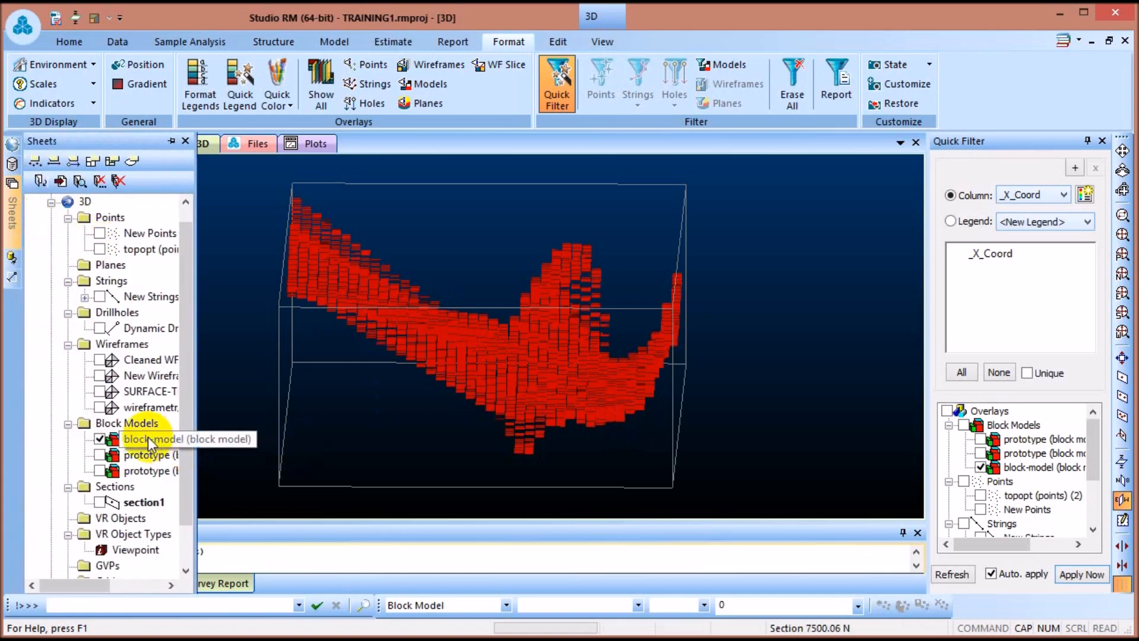
right_click(145, 444)
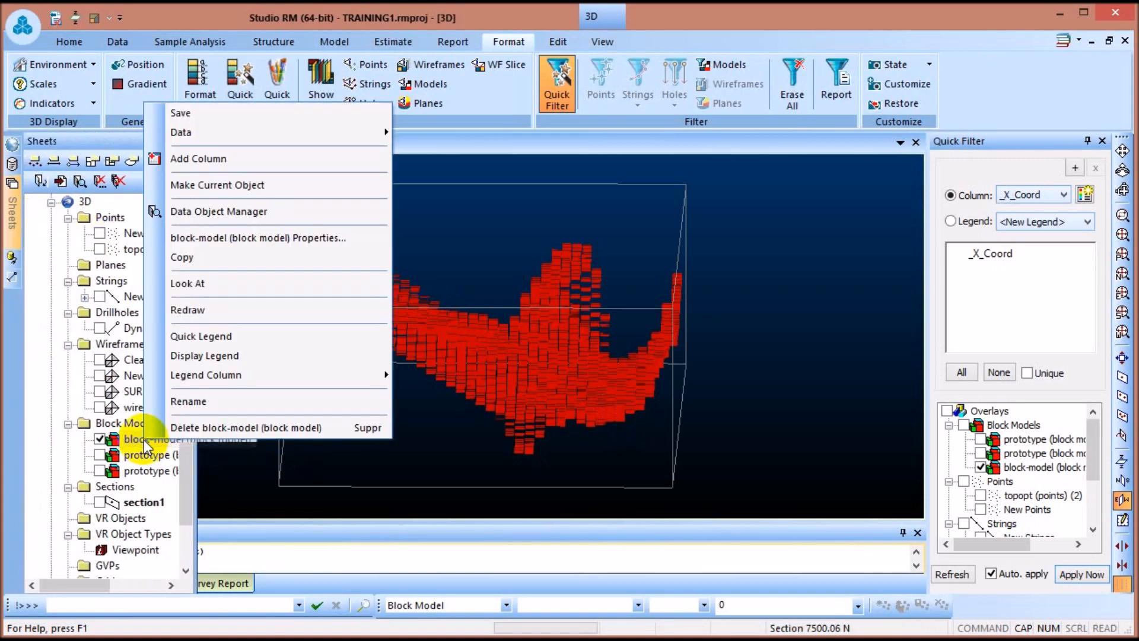
click(217, 238)
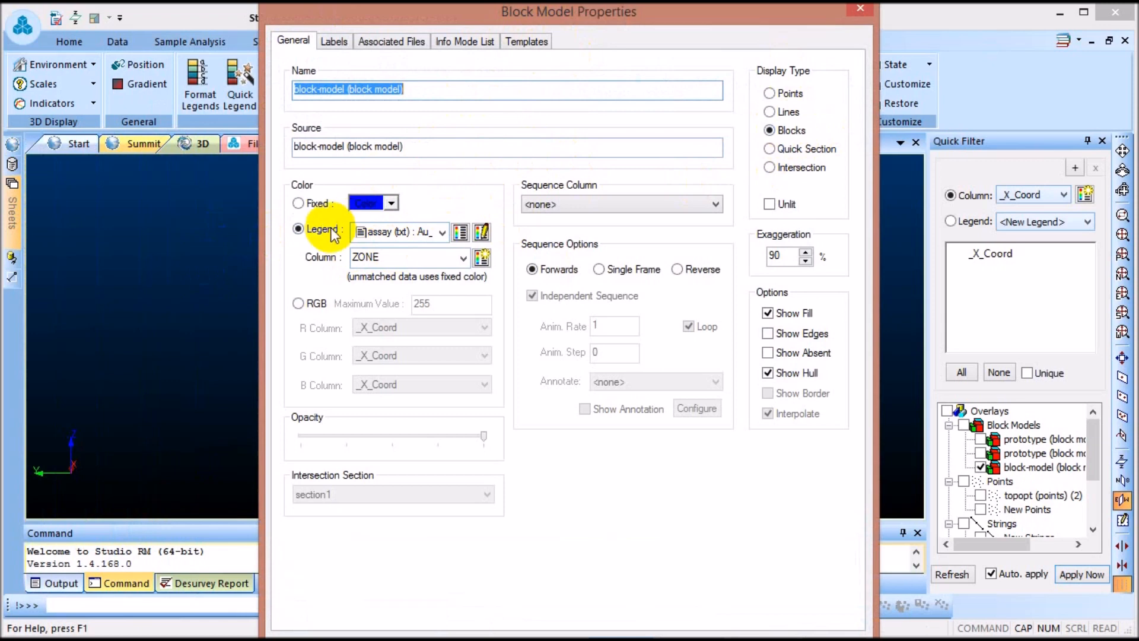
click(446, 233)
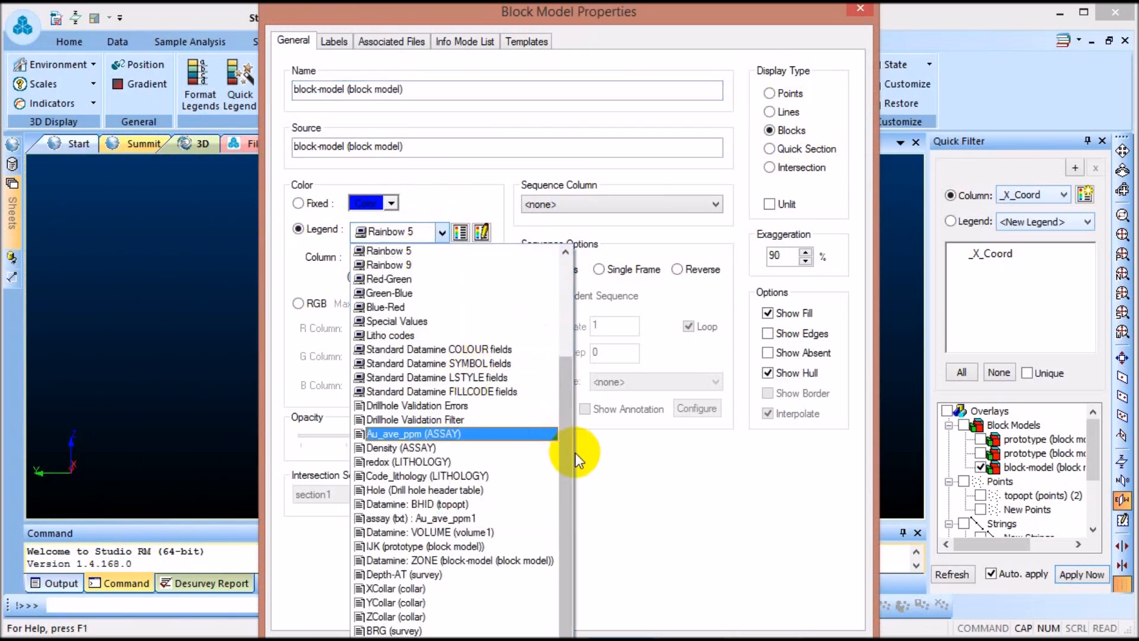
click(561, 474)
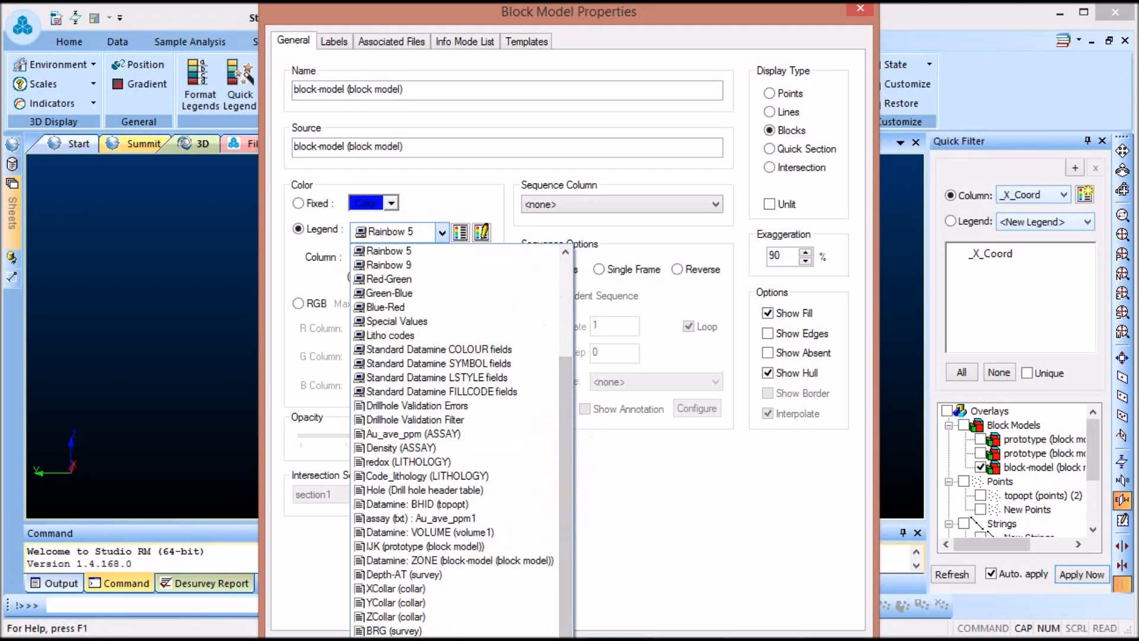
click(415, 637)
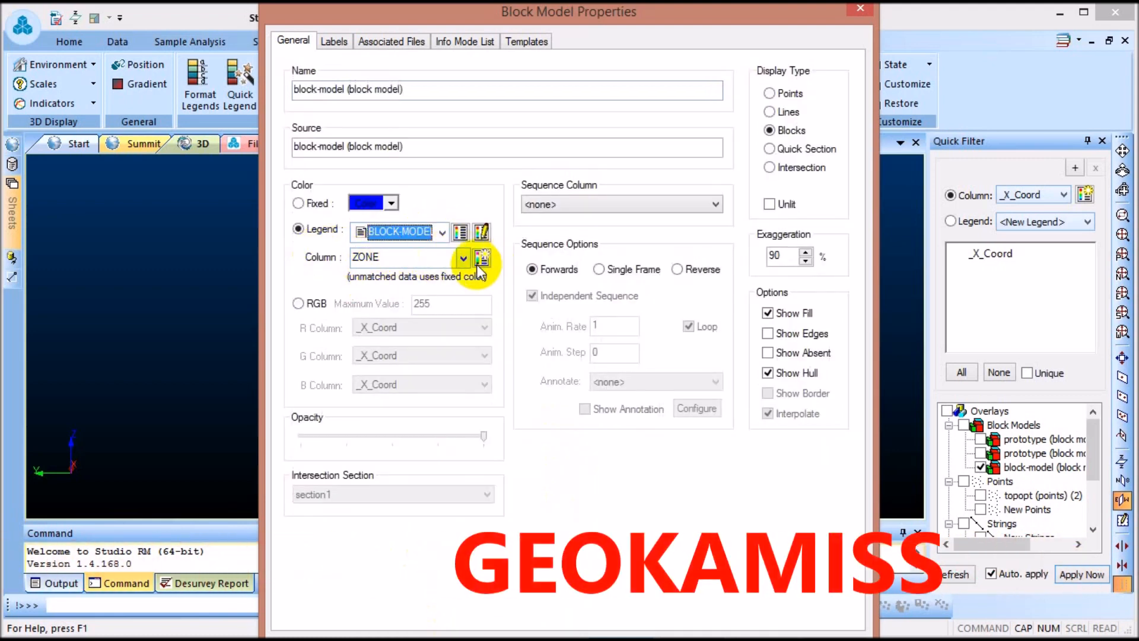
Step: Color the block model by the ZINC column and apply the properties
click(463, 259)
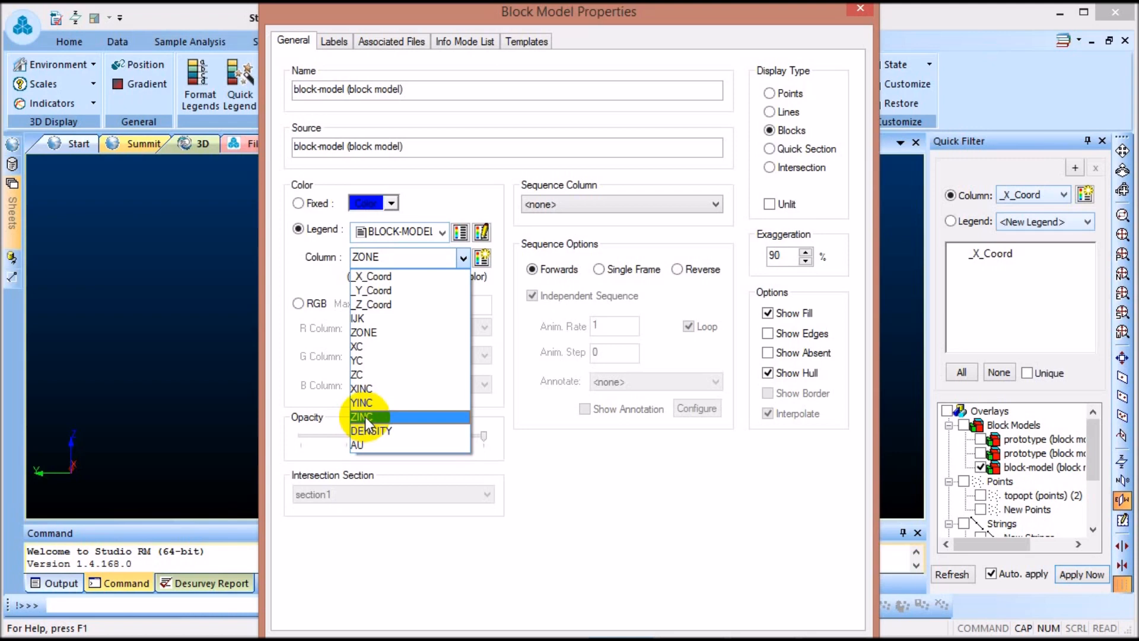
click(365, 418)
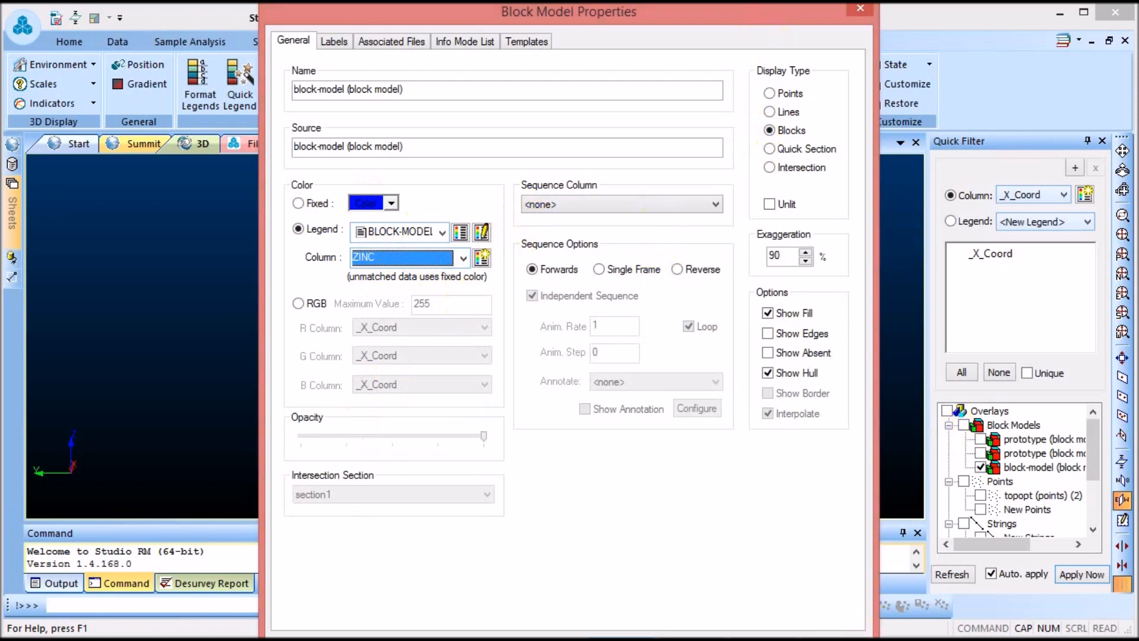
drag(593, 10, 862, 11)
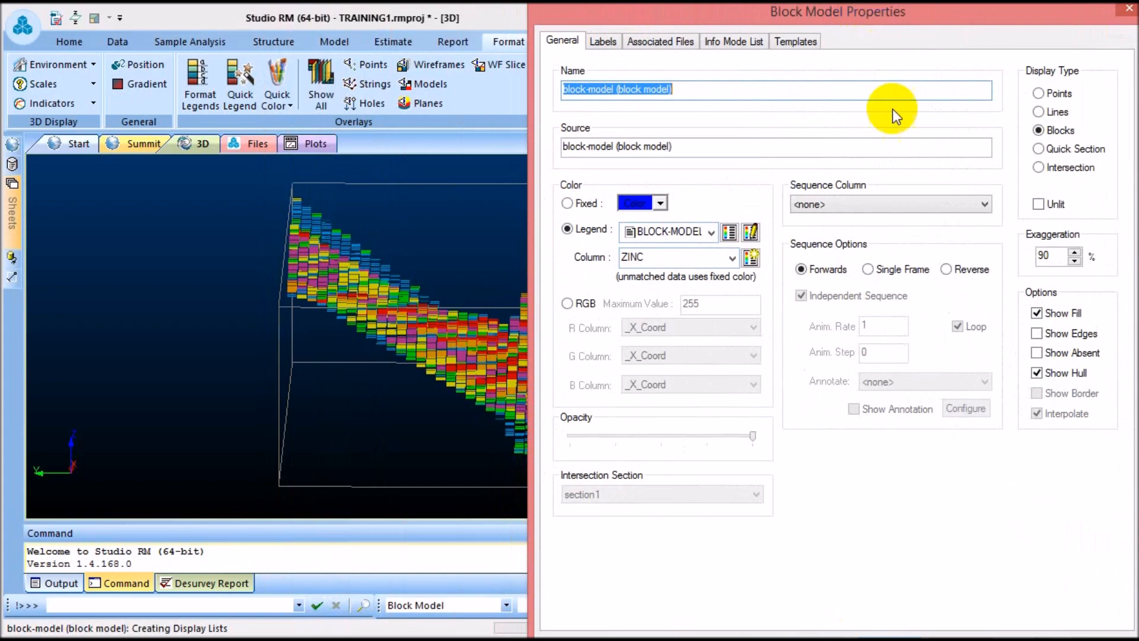
click(910, 639)
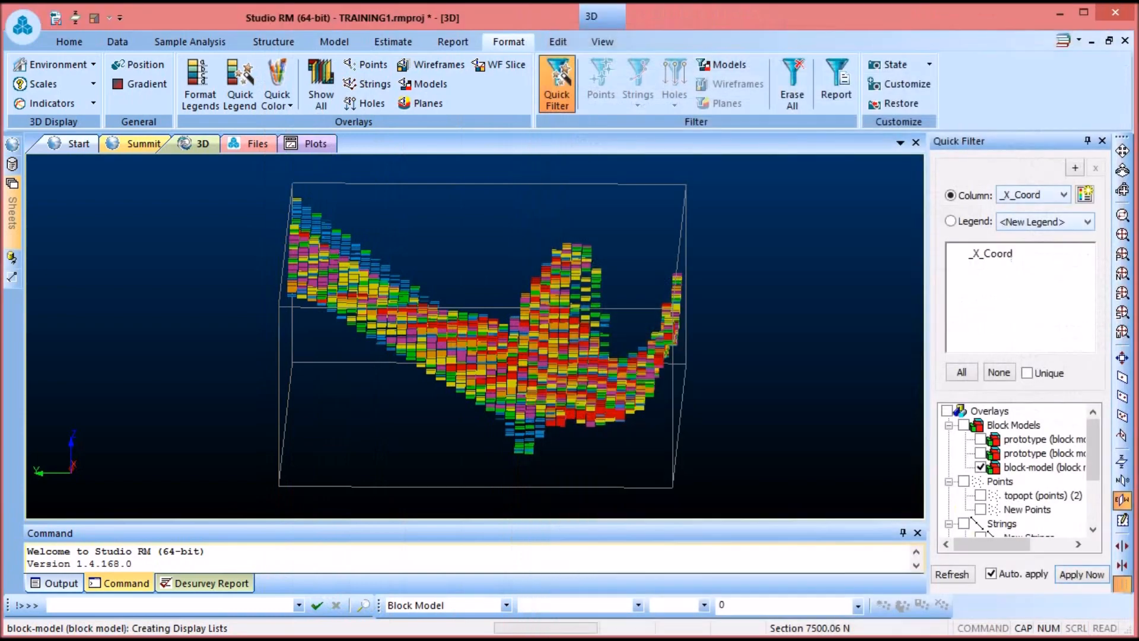
Step: Display the block model's legend and place it beside the model in the 3D view
click(1121, 189)
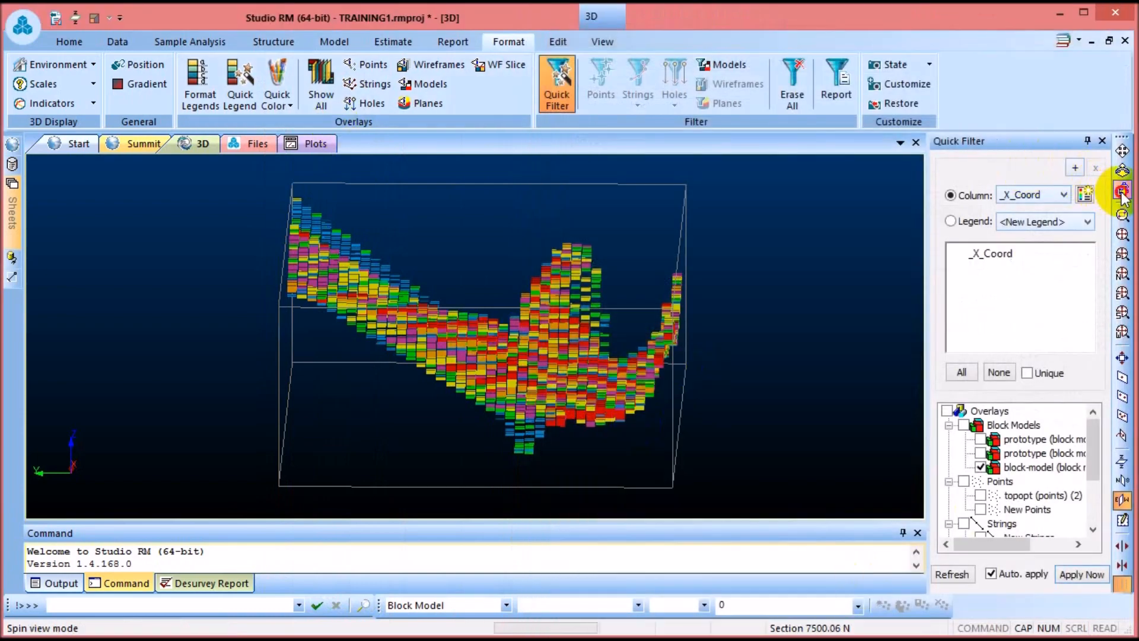
drag(649, 384, 688, 380)
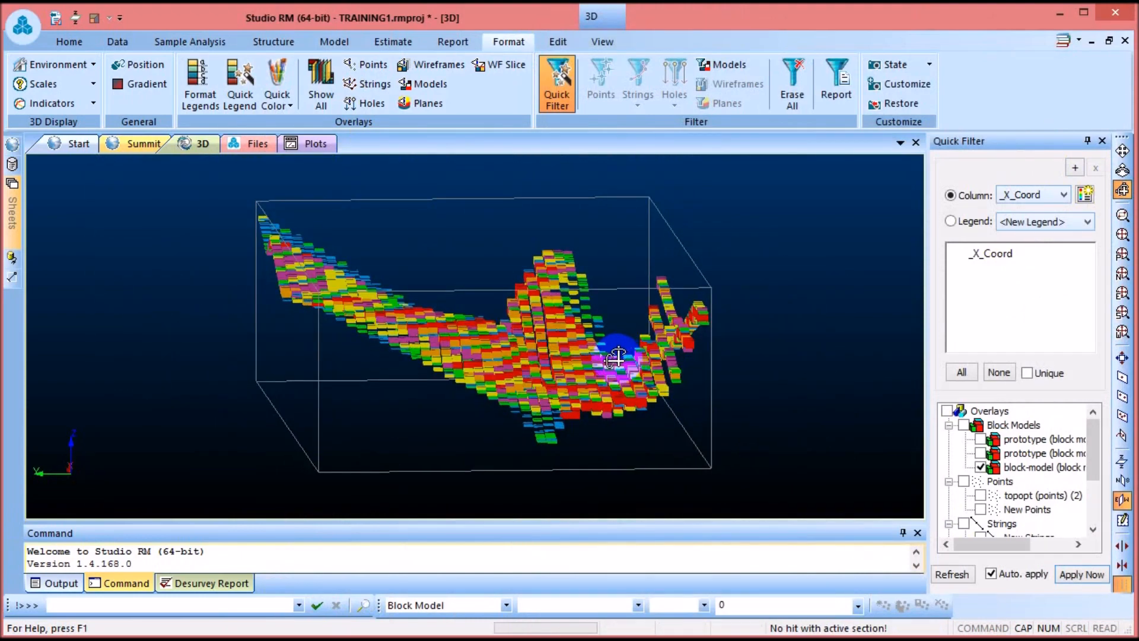
drag(631, 356, 582, 346)
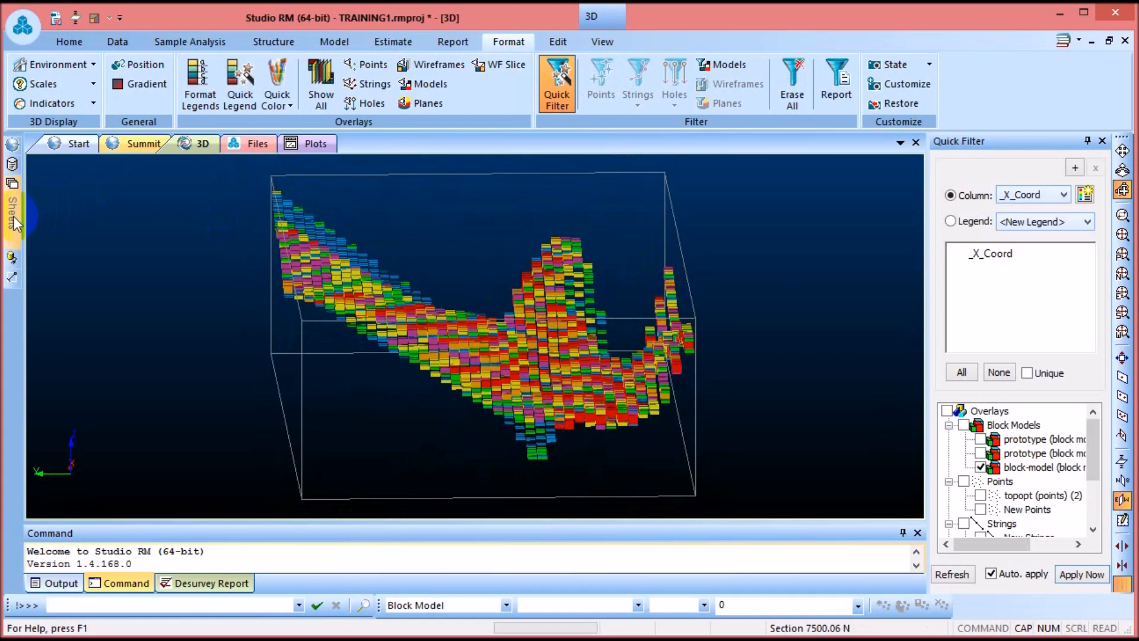
mouse_move(15, 219)
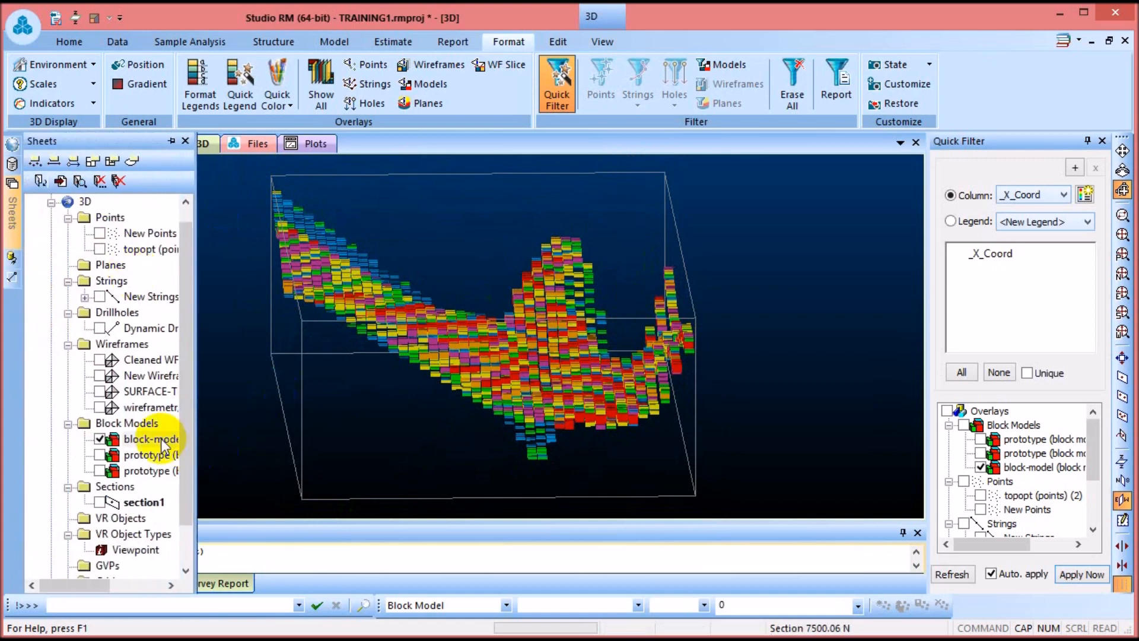
right_click(159, 441)
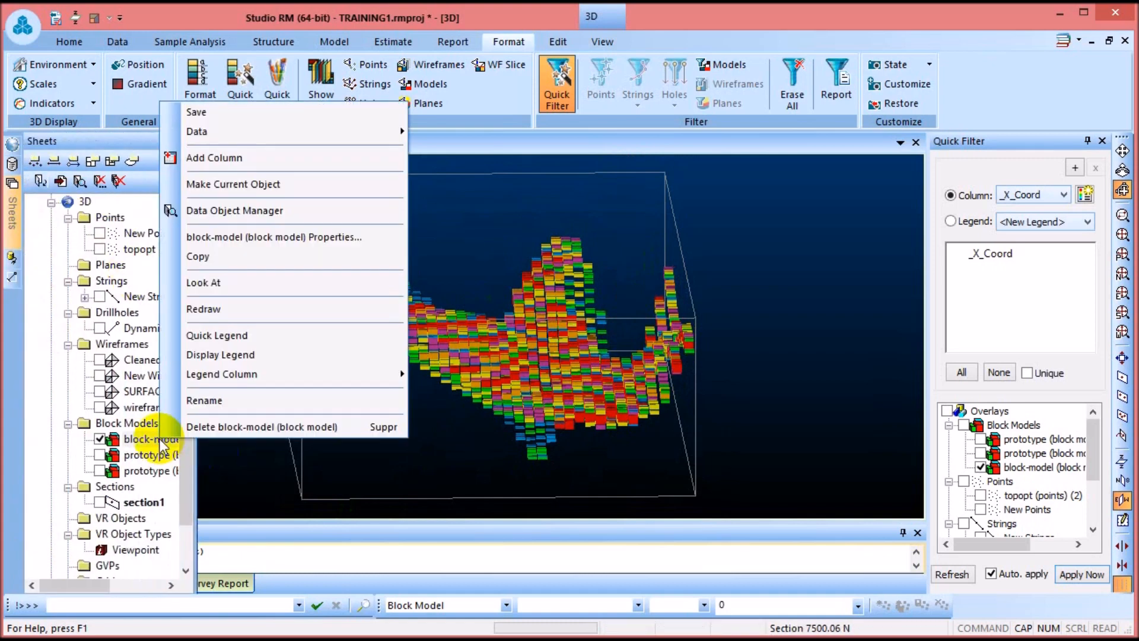
click(201, 356)
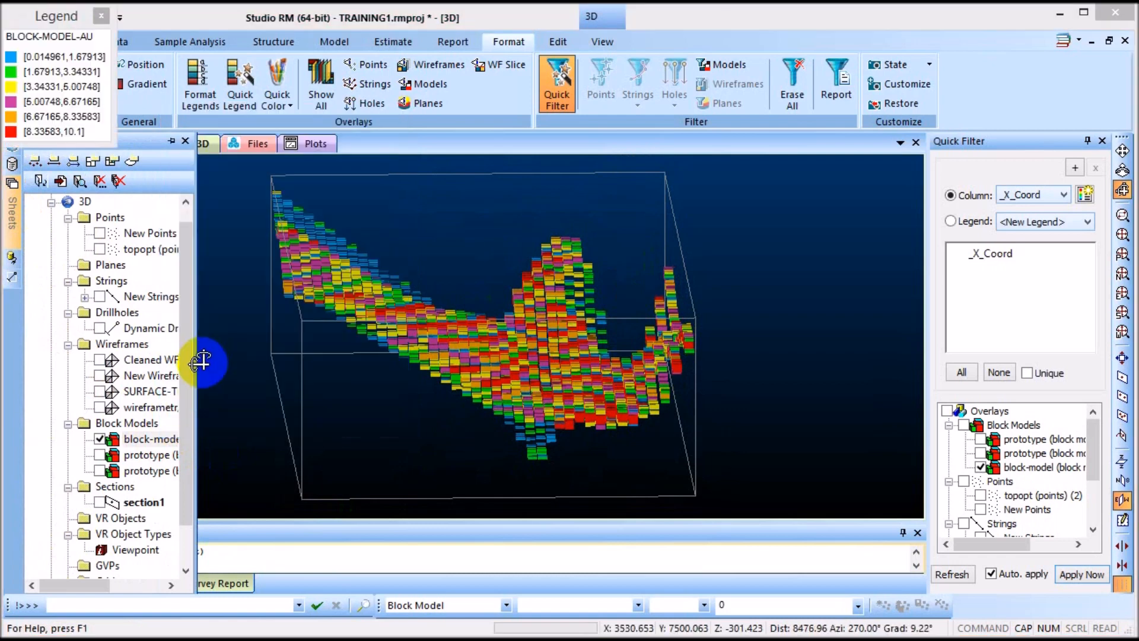
drag(56, 17, 165, 258)
Step: Show the wireframe that encloses the block model and move the legend to the opposite side of the model, clear of the Sheets list
drag(463, 340, 500, 367)
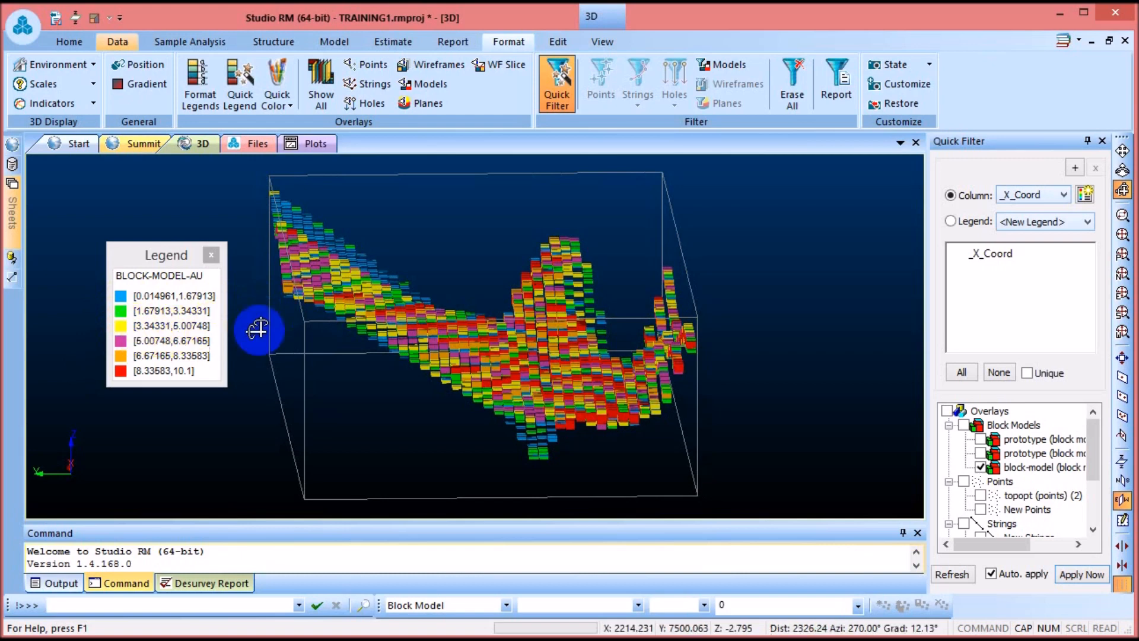
click(117, 382)
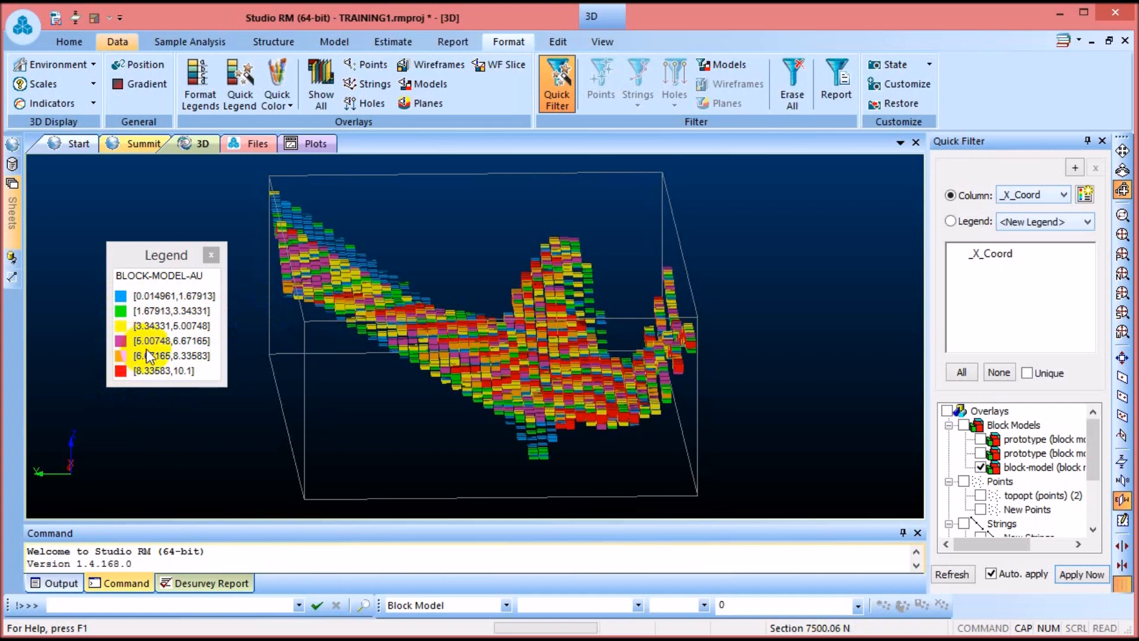
click(230, 349)
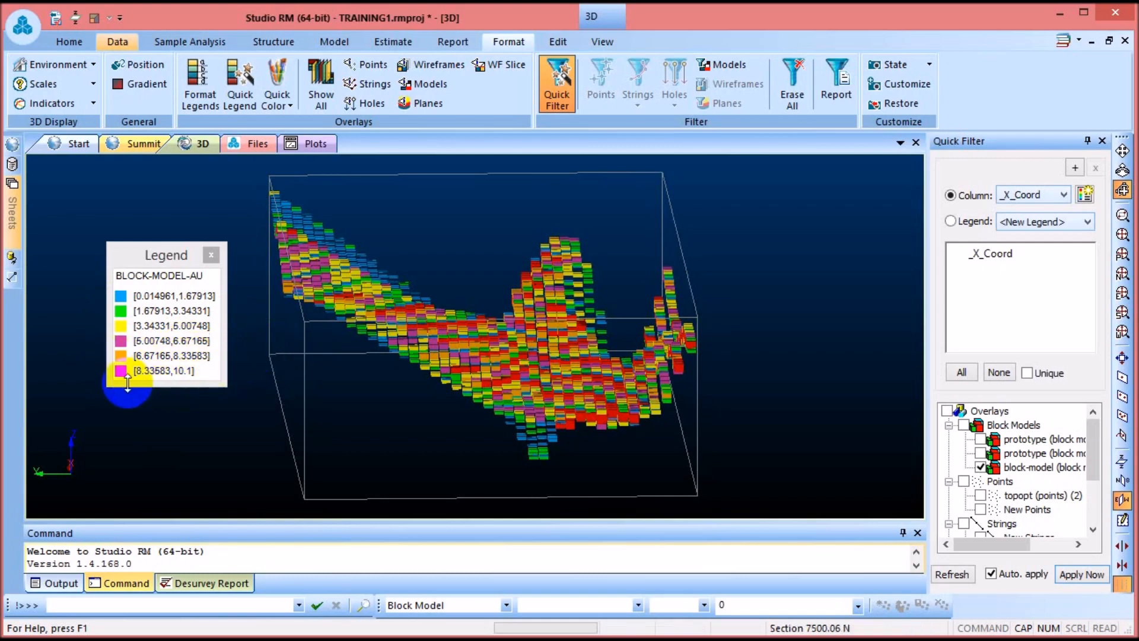
click(575, 370)
drag(575, 371, 577, 368)
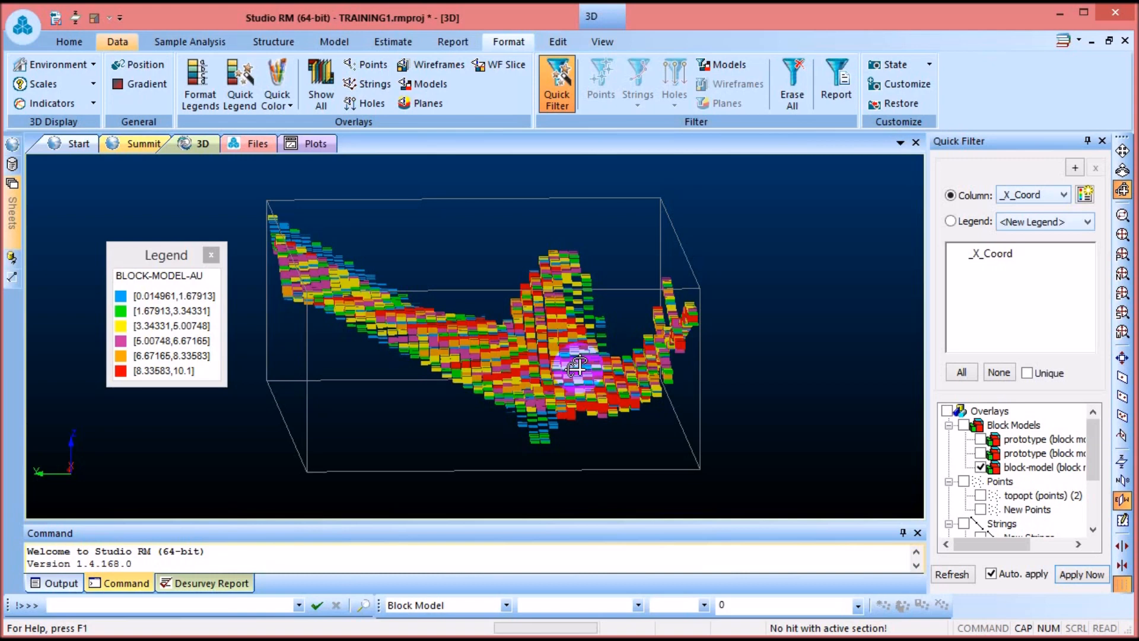
mouse_move(11, 225)
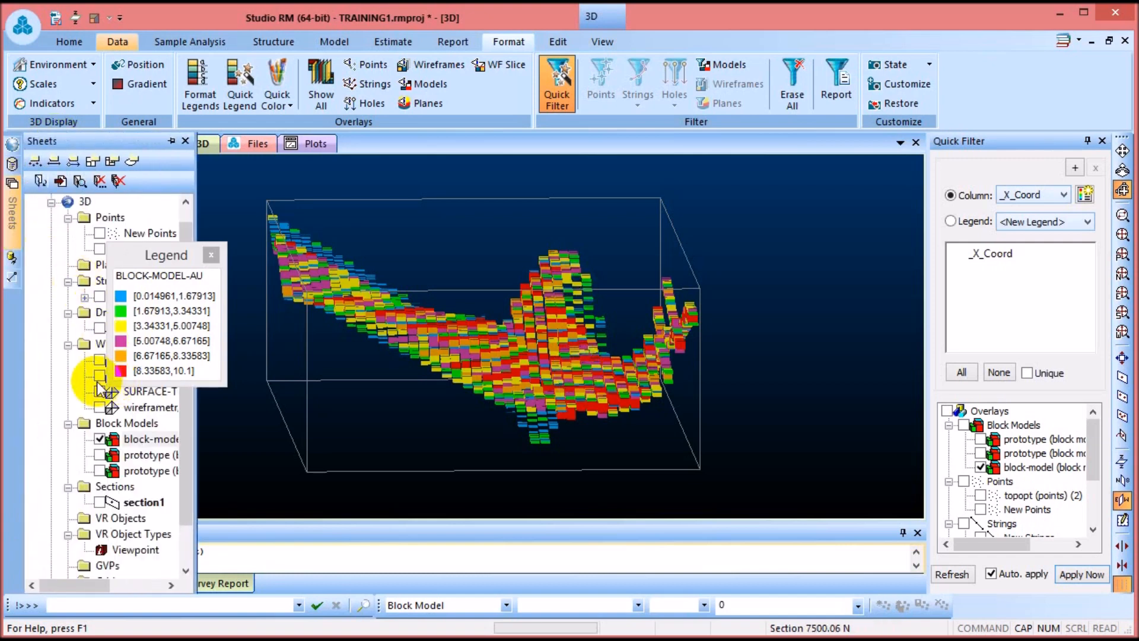
click(101, 377)
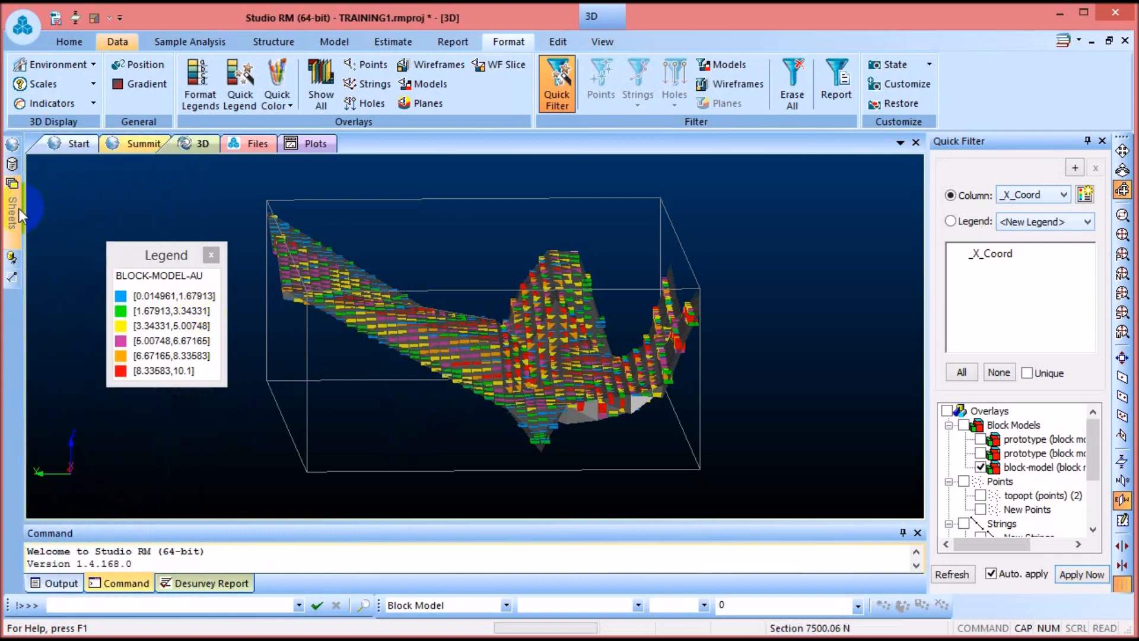
mouse_move(19, 208)
drag(159, 259, 763, 238)
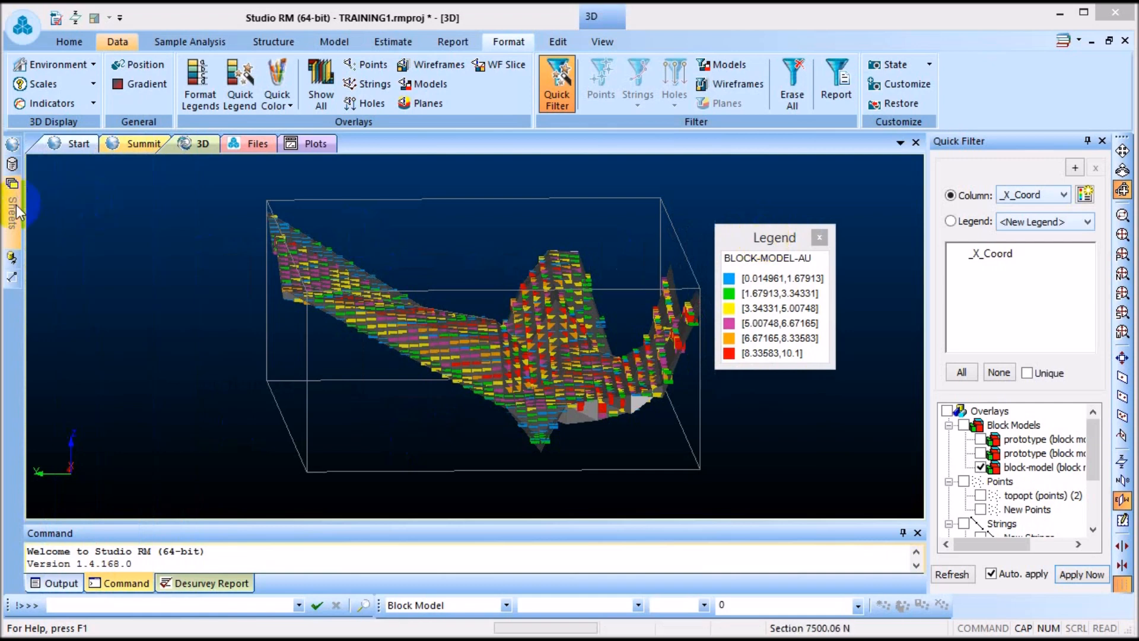
Step: Show the Cleaned WF wireframe in the 3D view and hide New Wireframe
mouse_move(19, 208)
click(102, 376)
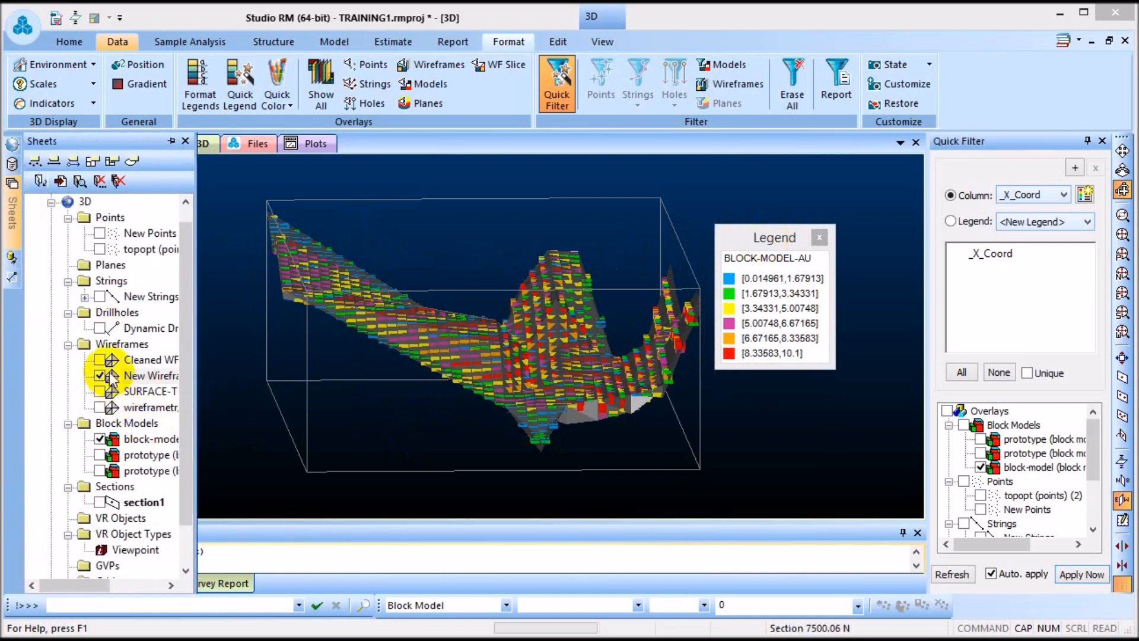
click(99, 360)
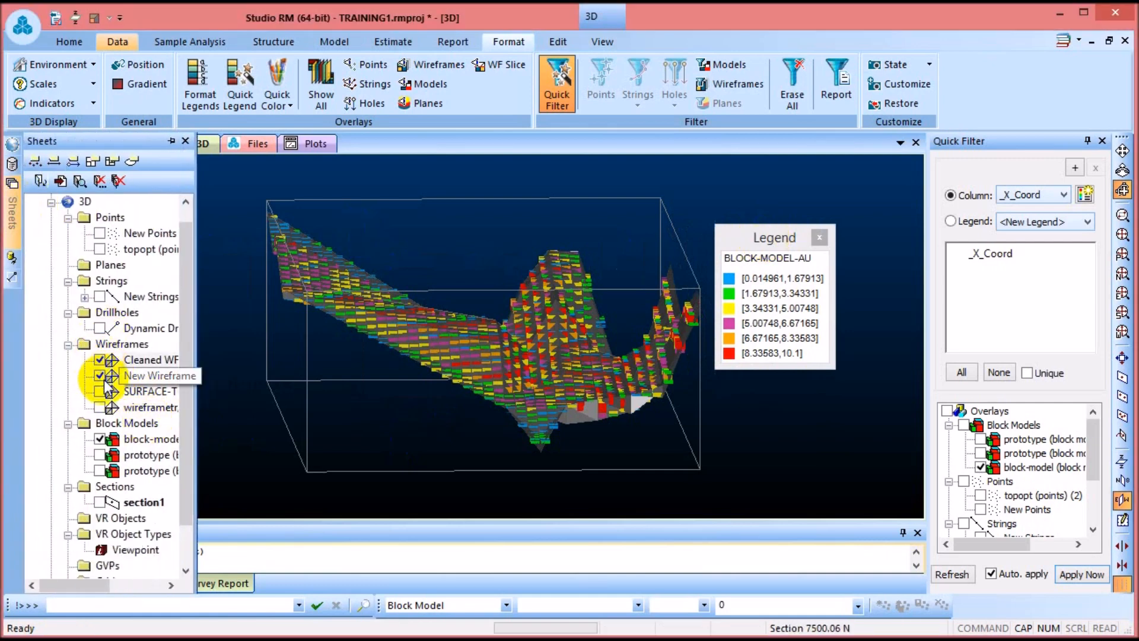
click(100, 376)
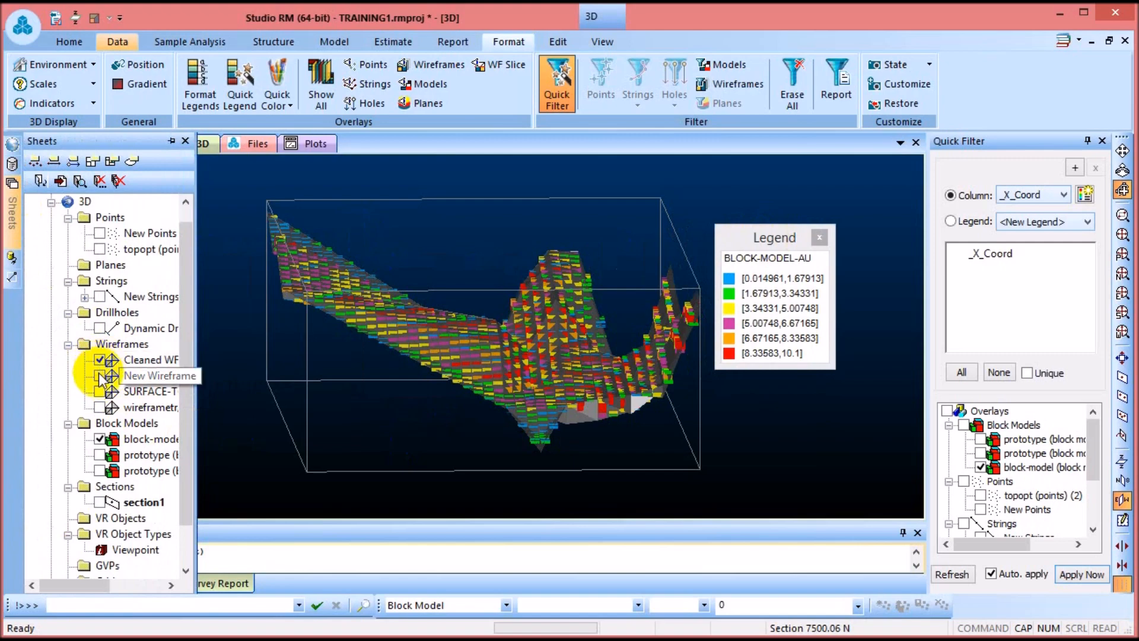
click(451, 379)
mouse_move(452, 380)
mouse_down()
mouse_move(465, 377)
mouse_move(458, 356)
mouse_move(465, 371)
mouse_up()
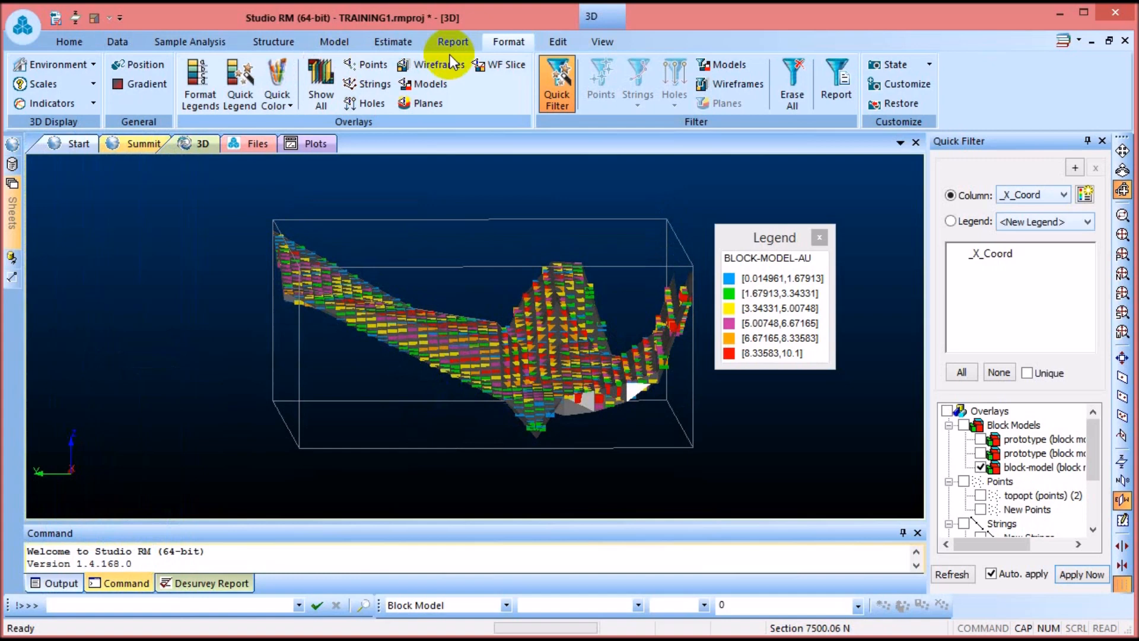
Step: Start a dynamic wireframe evaluation of block-model (block model), keeping Cleaned WF as the wireframe
click(399, 41)
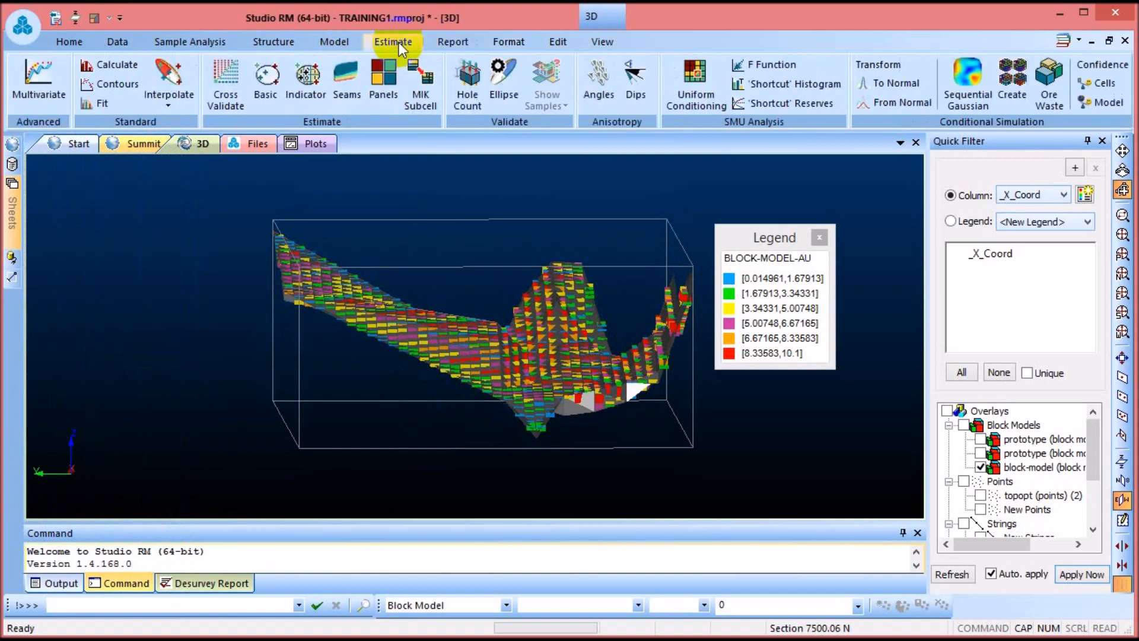
click(436, 41)
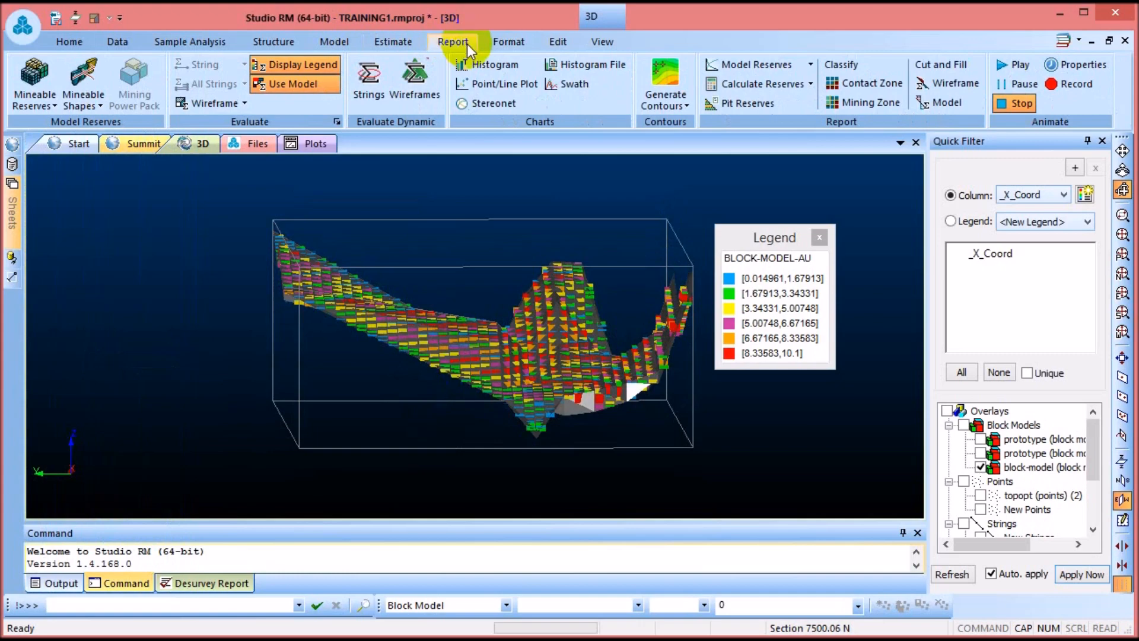
click(410, 88)
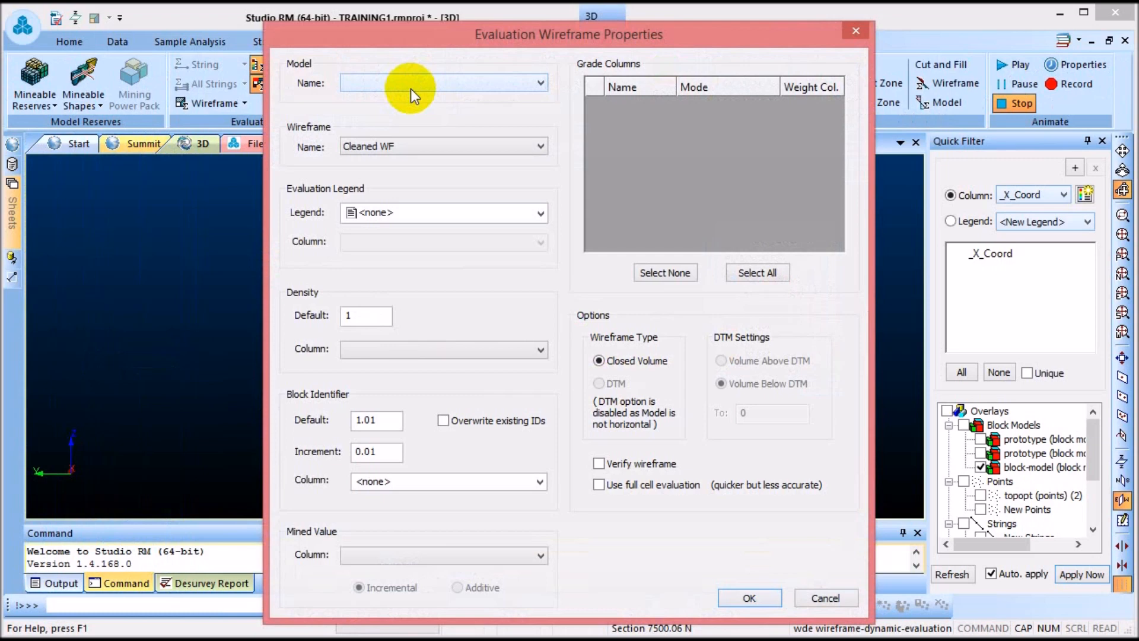
drag(518, 38, 518, 33)
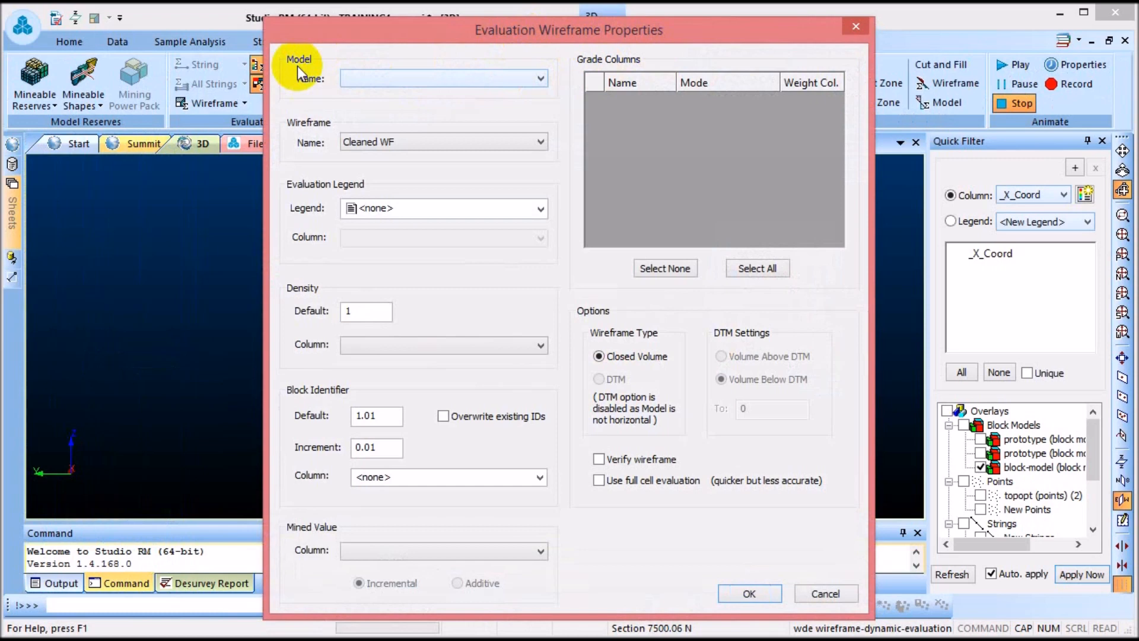
click(515, 83)
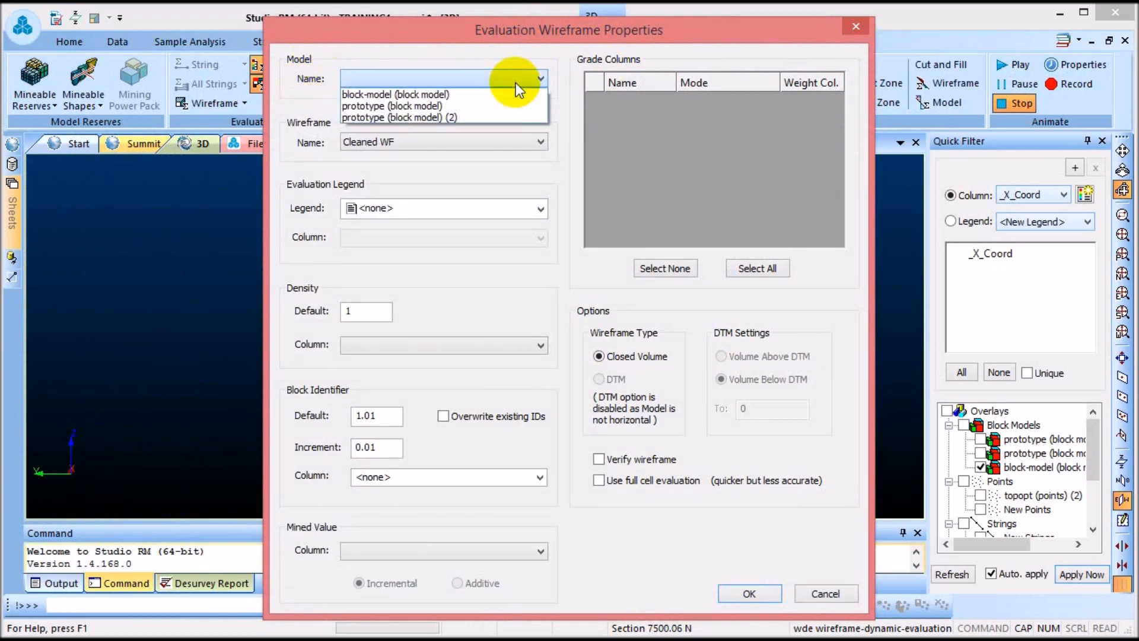
click(401, 95)
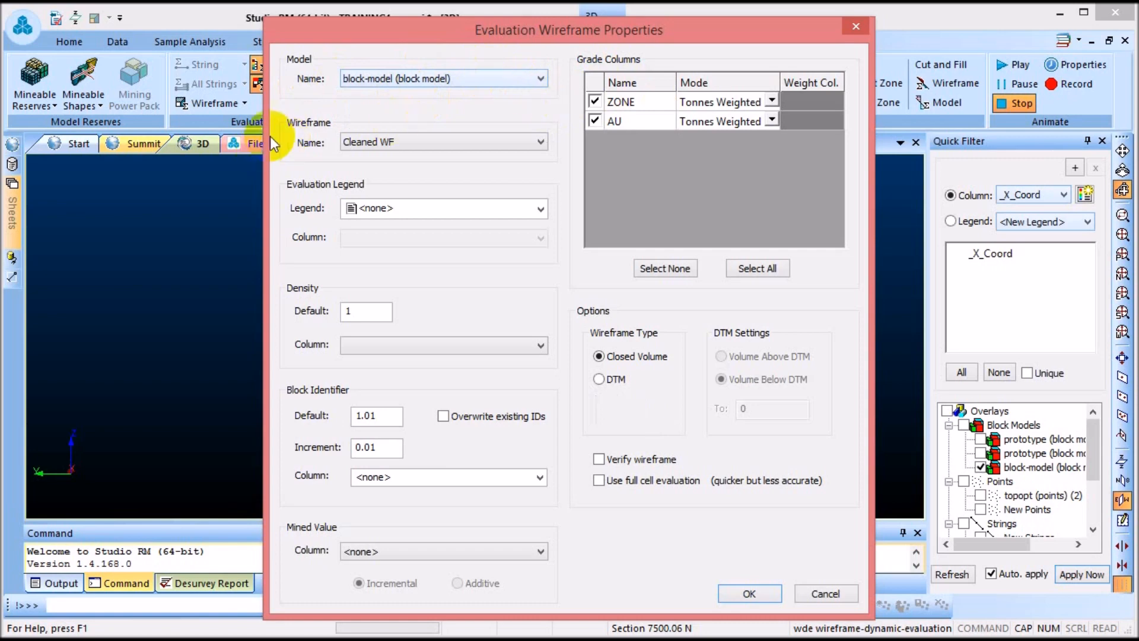
click(492, 151)
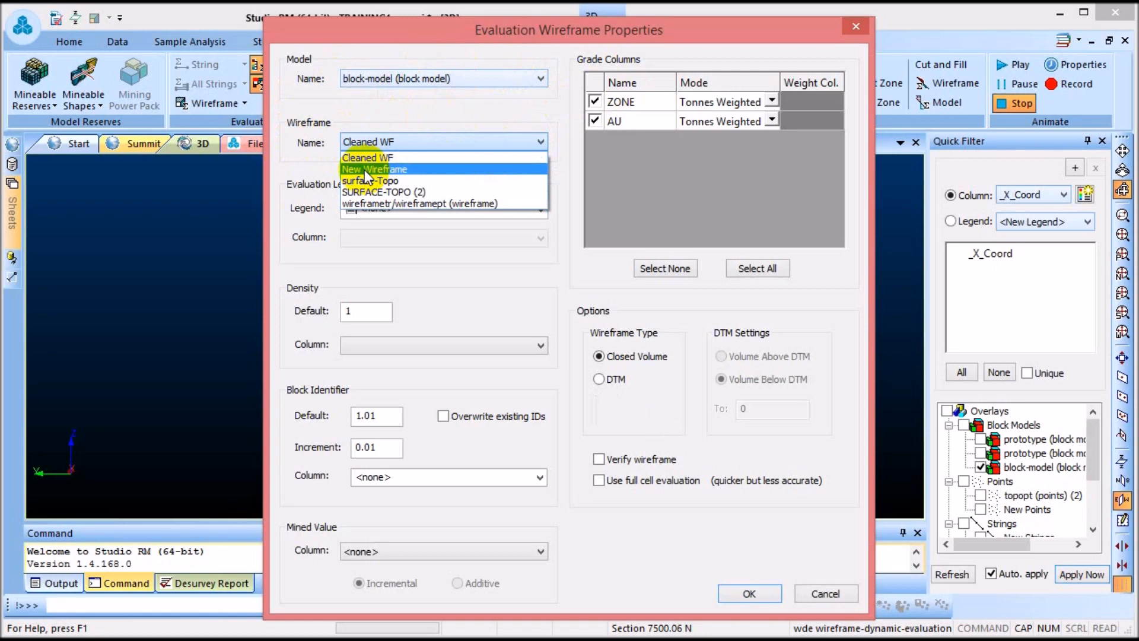
click(408, 105)
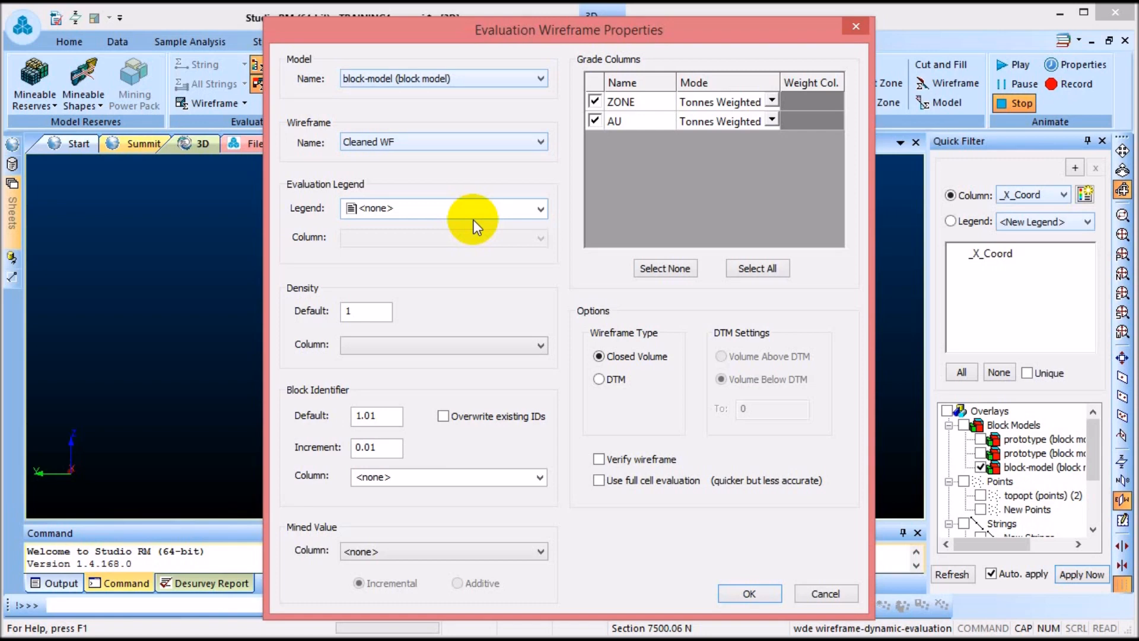
Step: Set the evaluation legend to BLOCK-MODEL-AU and its column to ZINC
click(539, 208)
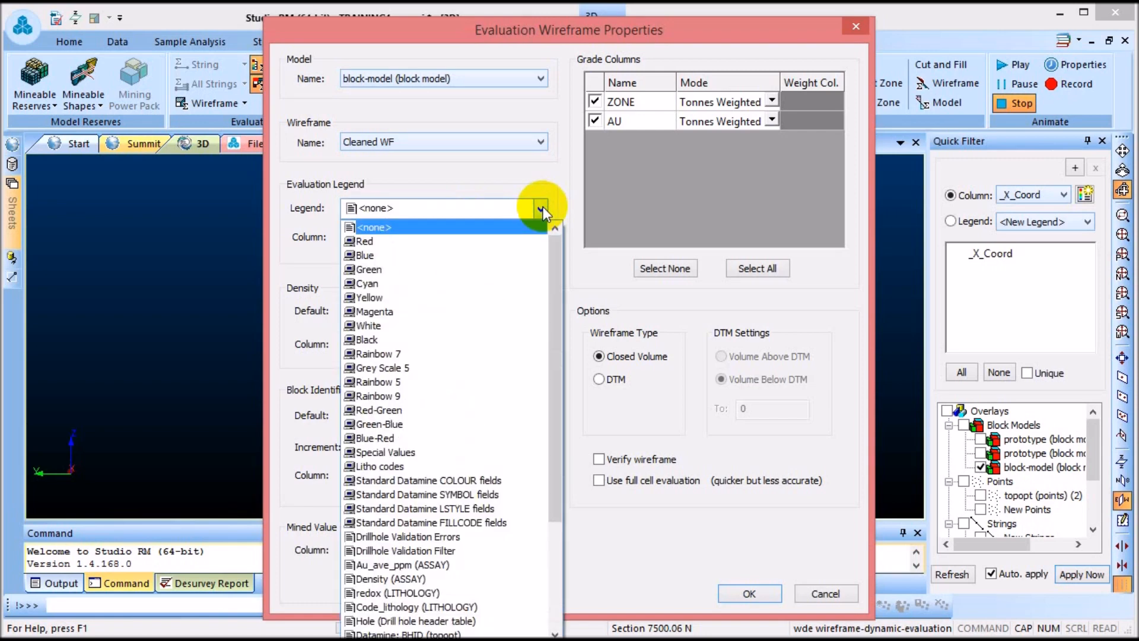
drag(550, 460, 549, 574)
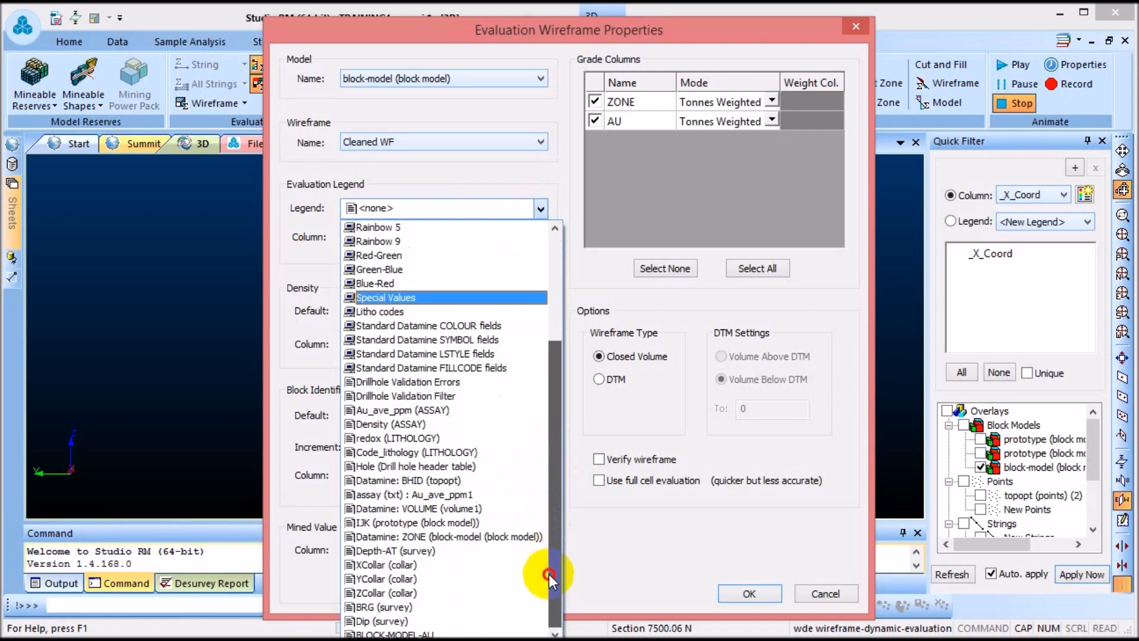
click(416, 623)
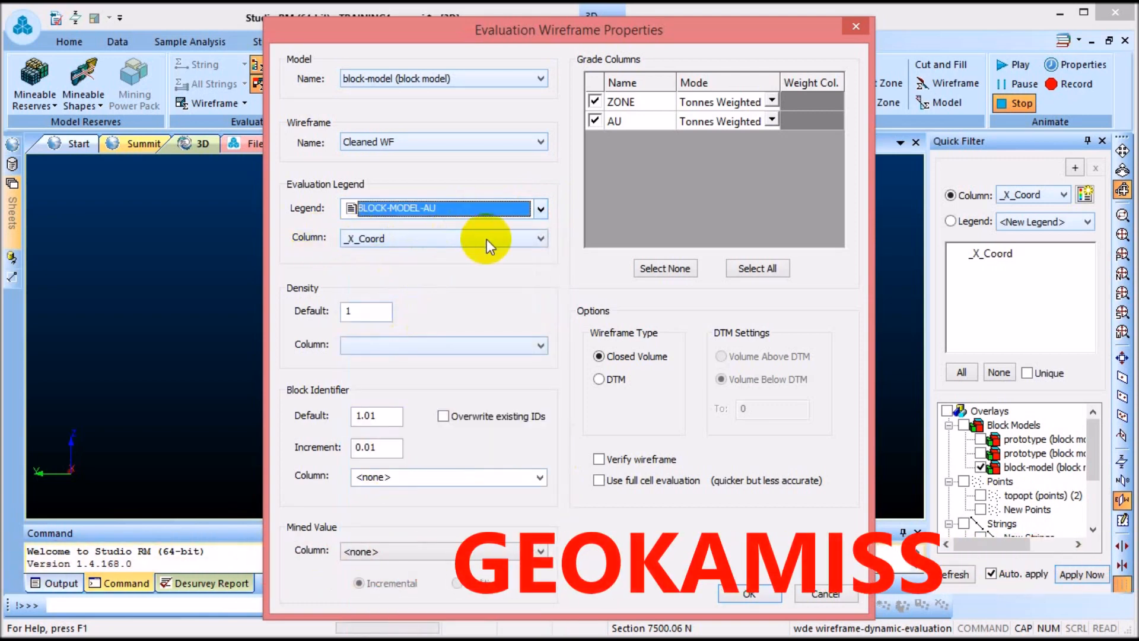
click(526, 239)
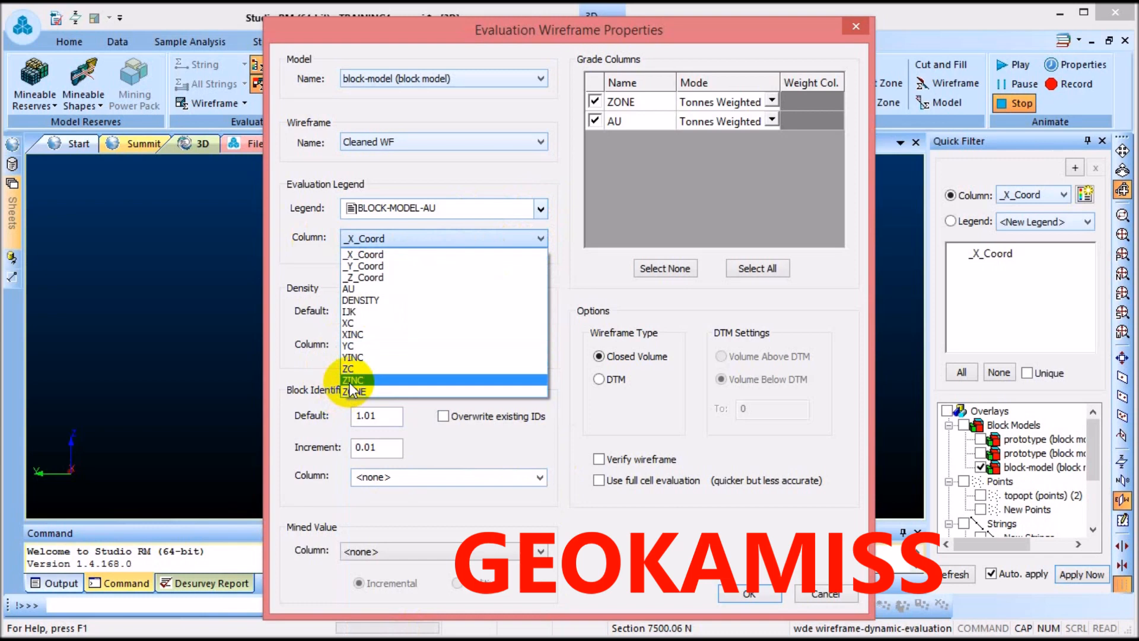
click(350, 383)
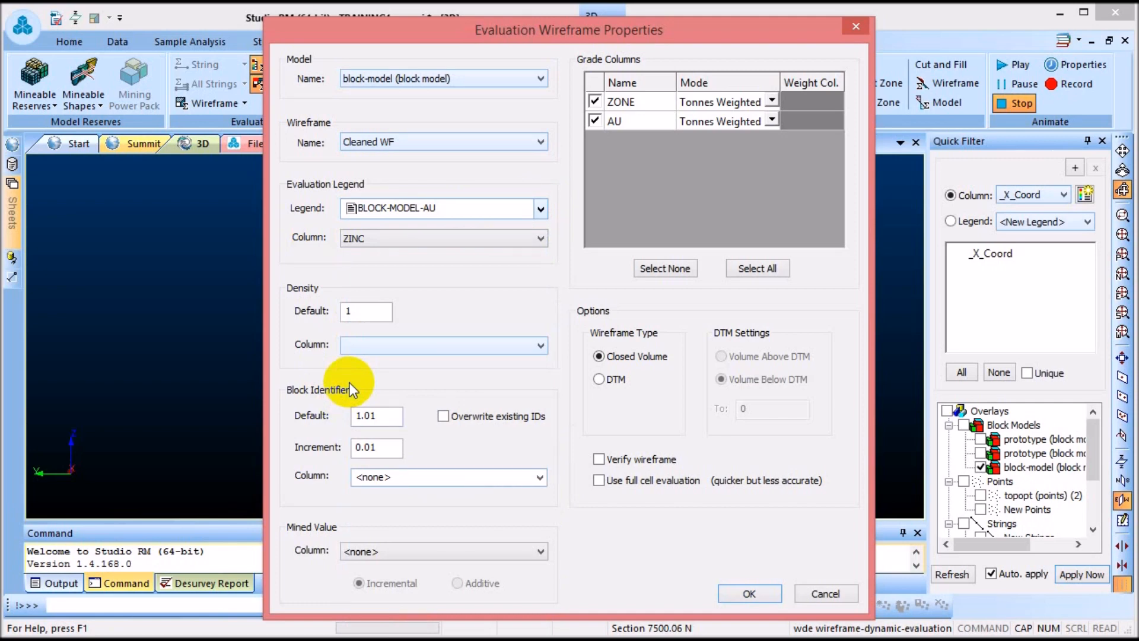
Step: Set the default density to 2.7, keep the ZONE grade mode at Tonnes Weighted, and run the evaluation
double_click(365, 316)
text(2.7)
click(514, 342)
click(447, 348)
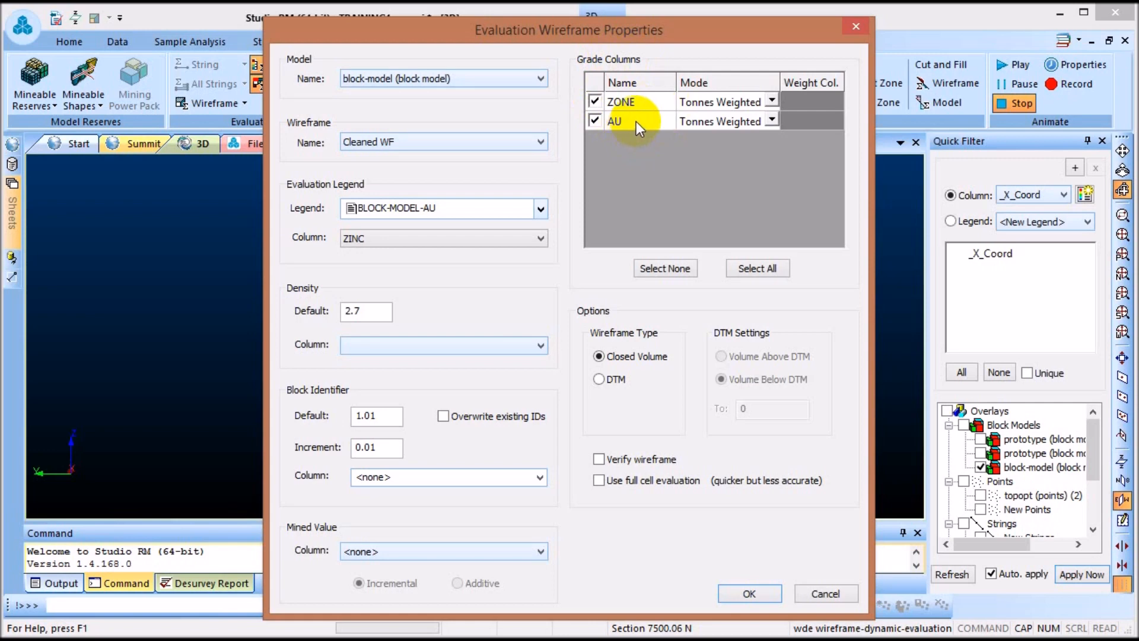
click(771, 102)
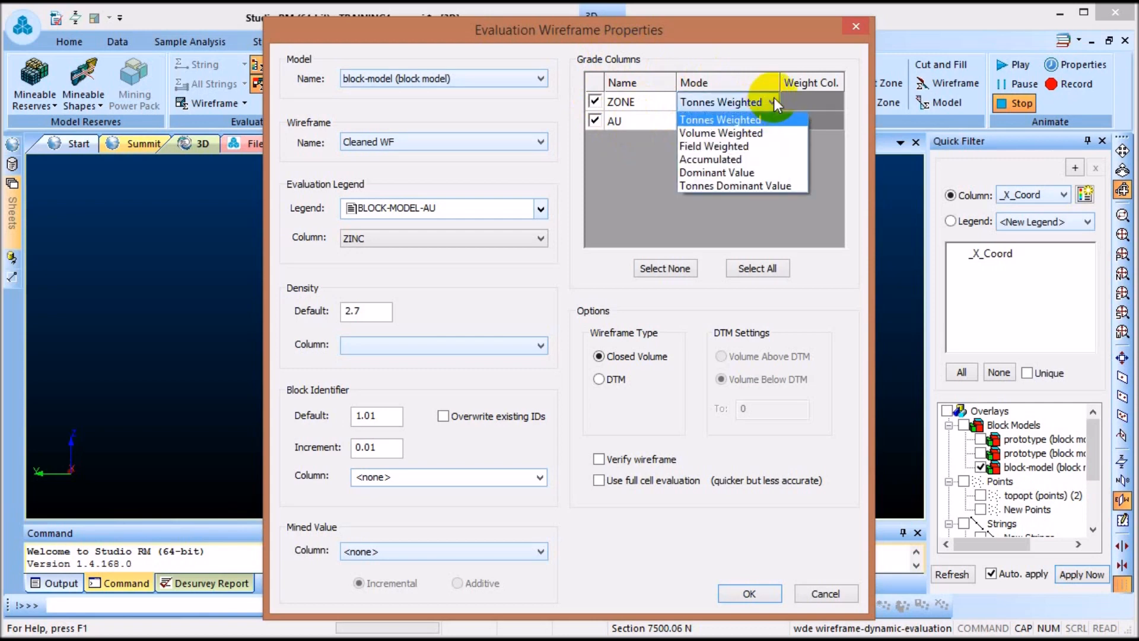
click(703, 99)
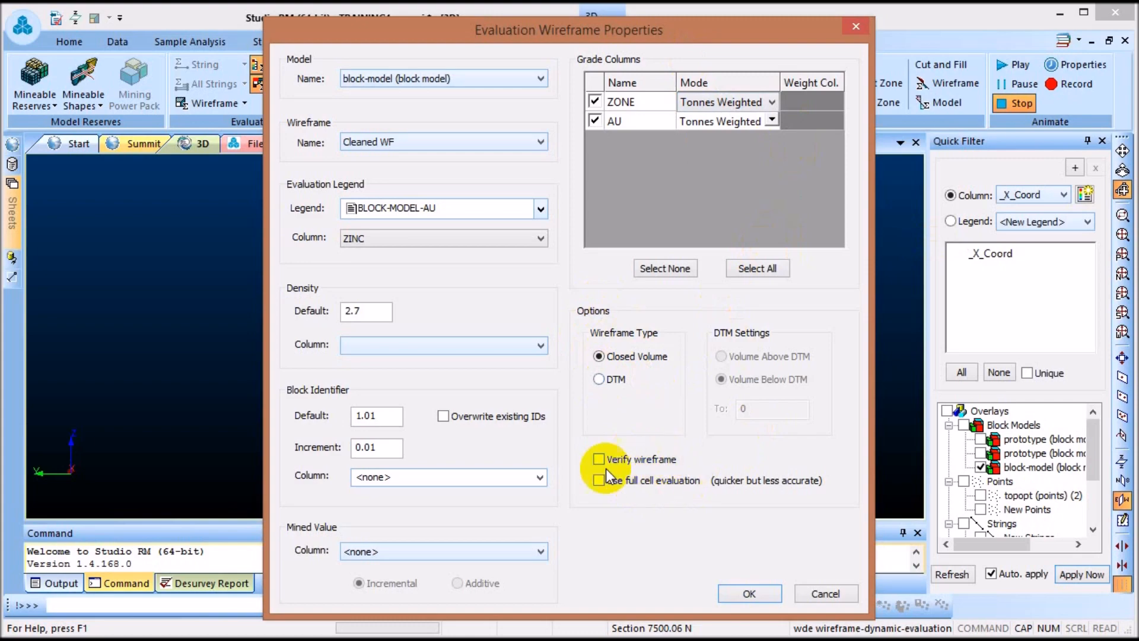
click(758, 593)
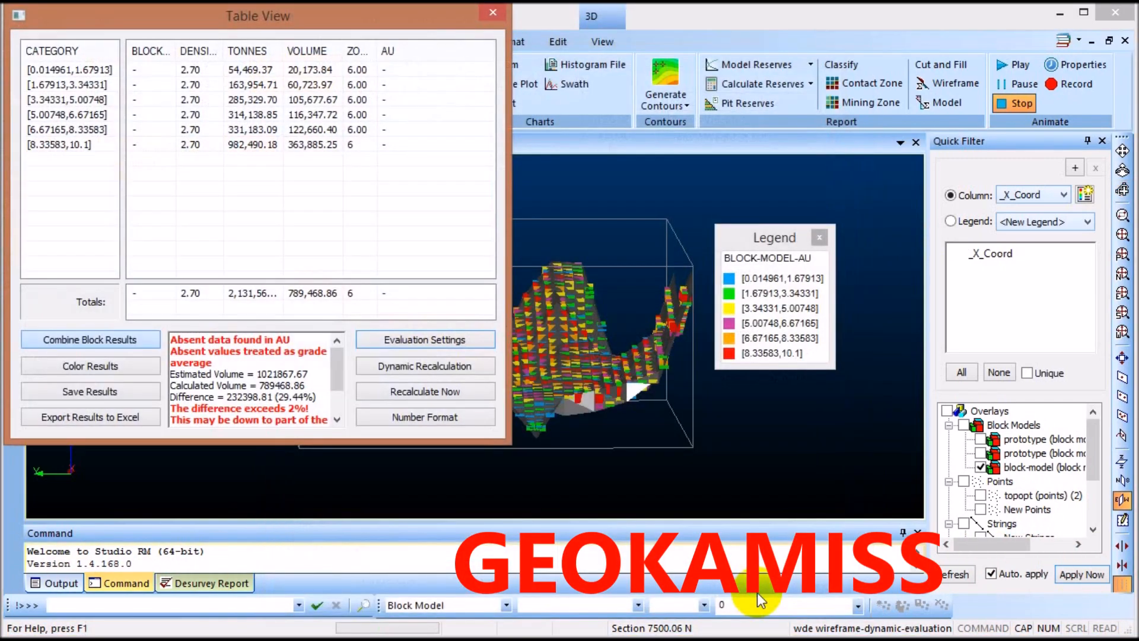
Step: Rerun the evaluation from its settings, keeping the mined value column at <none>
click(424, 339)
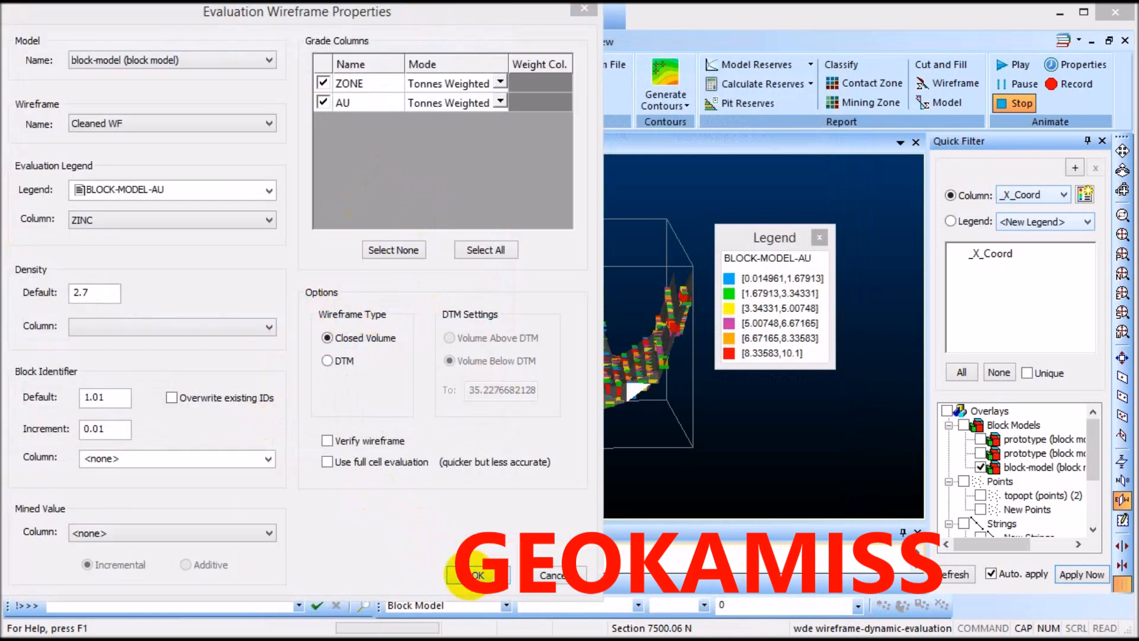
click(474, 576)
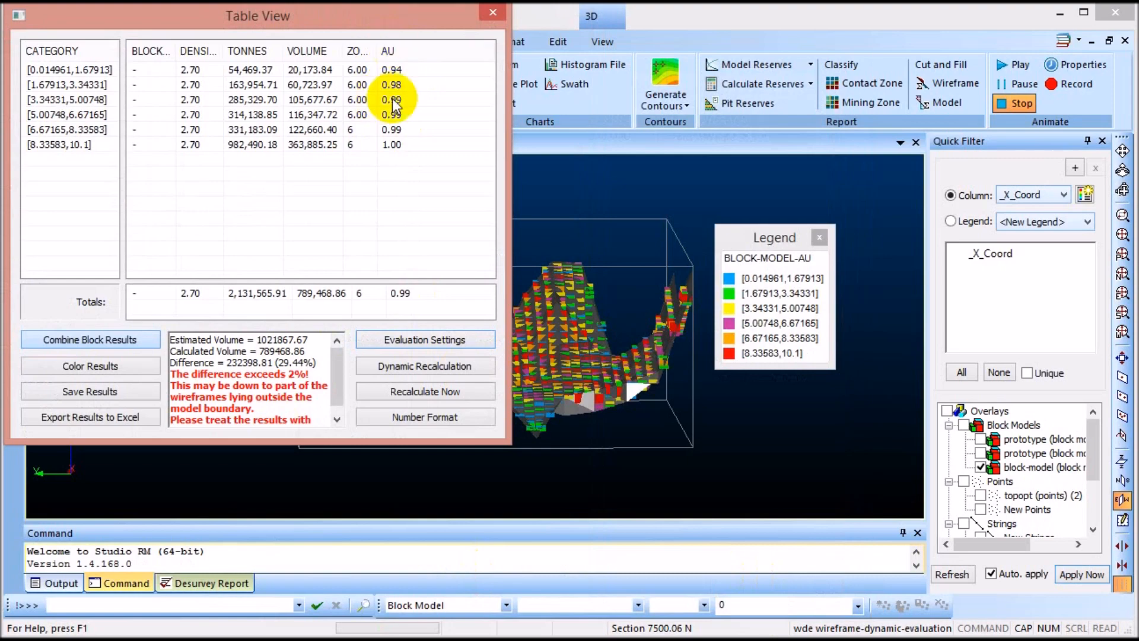
click(419, 347)
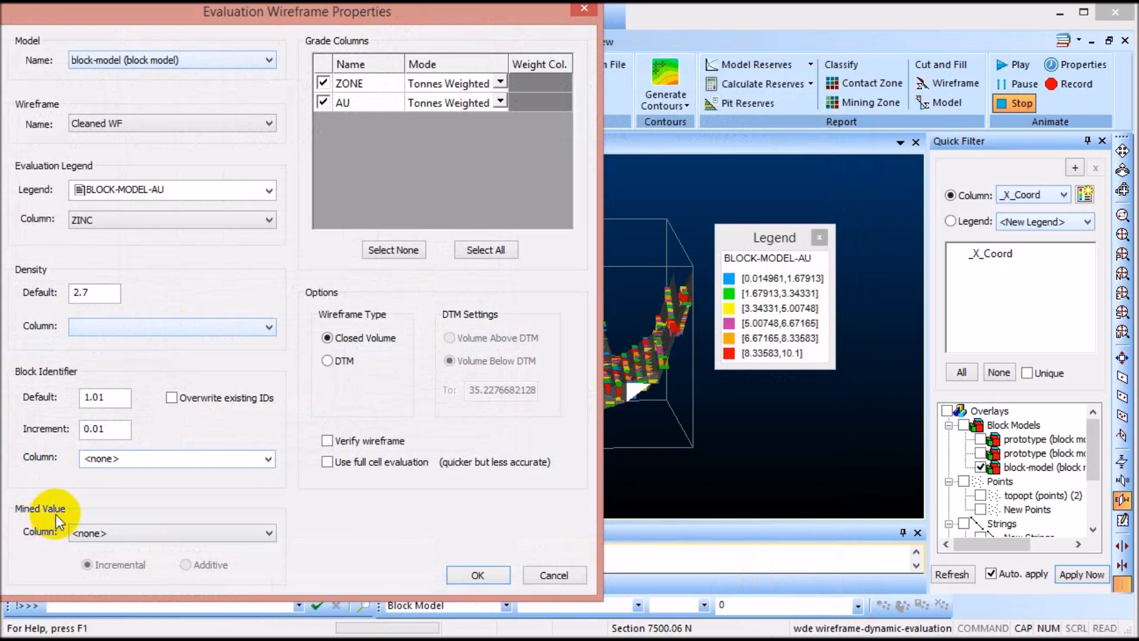
click(205, 530)
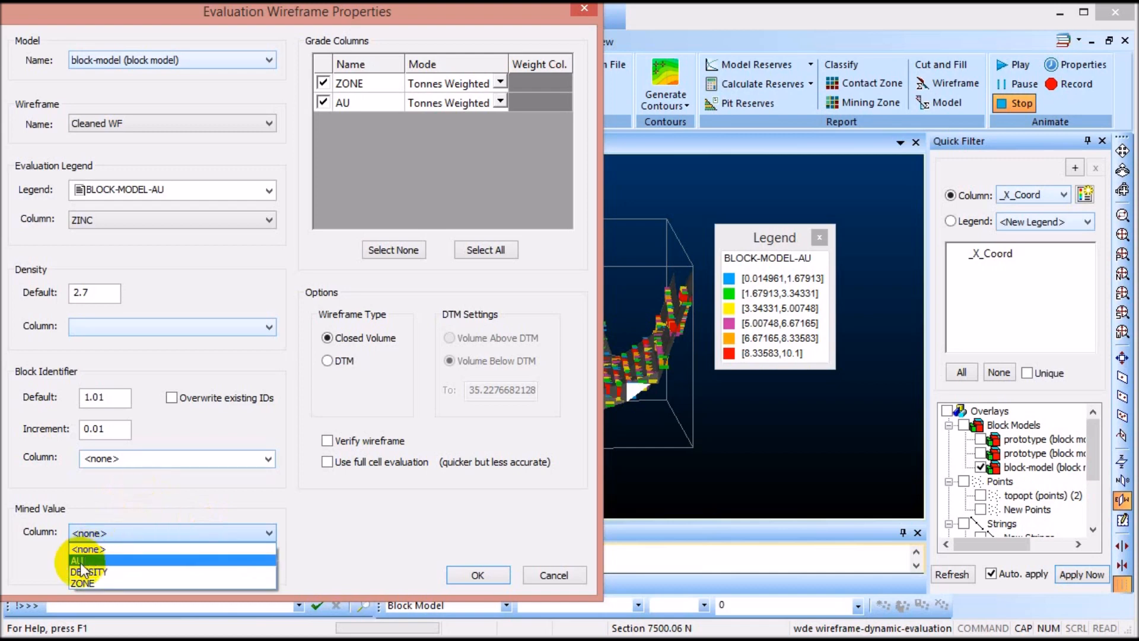
click(178, 482)
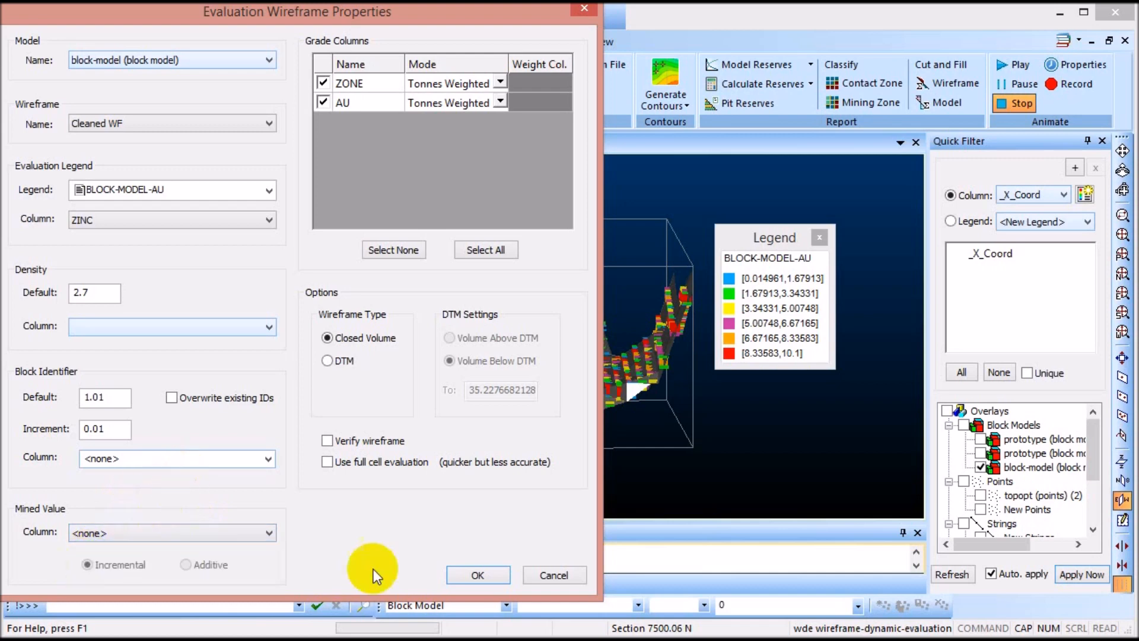
click(477, 575)
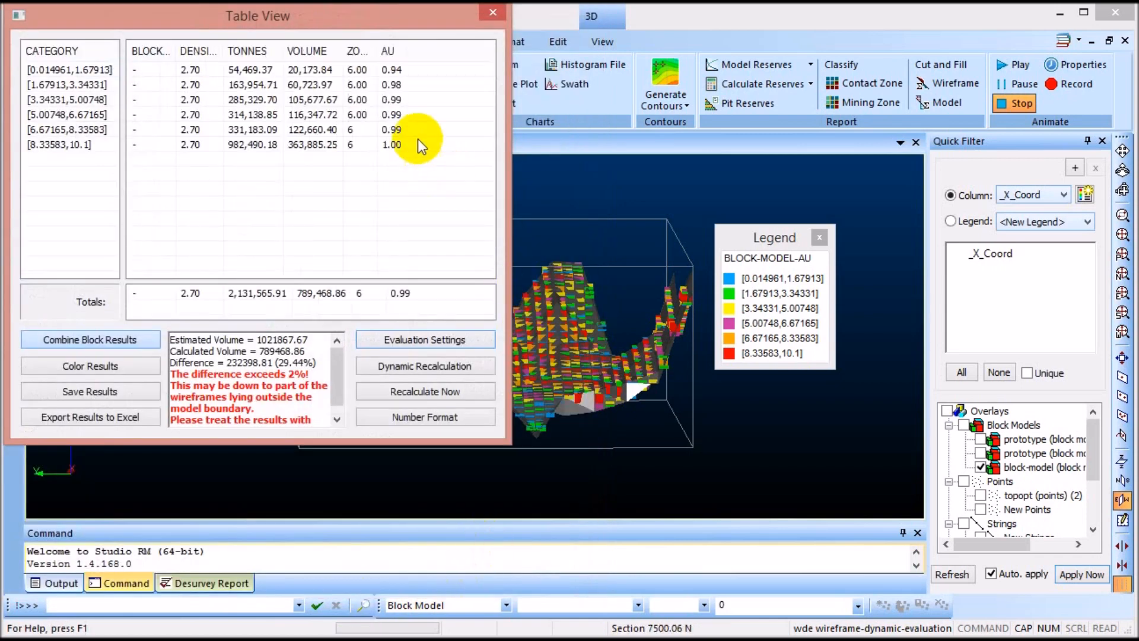
Step: Move the results table clear of the screen edge and review the evaluation settings without changing them
drag(332, 17, 442, 16)
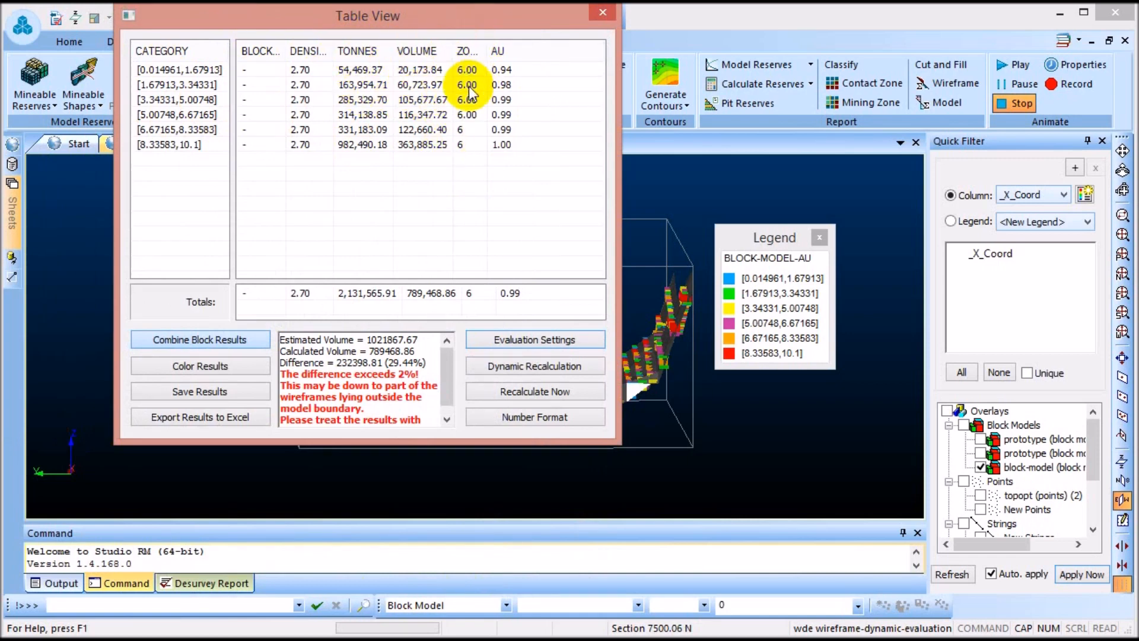
click(519, 347)
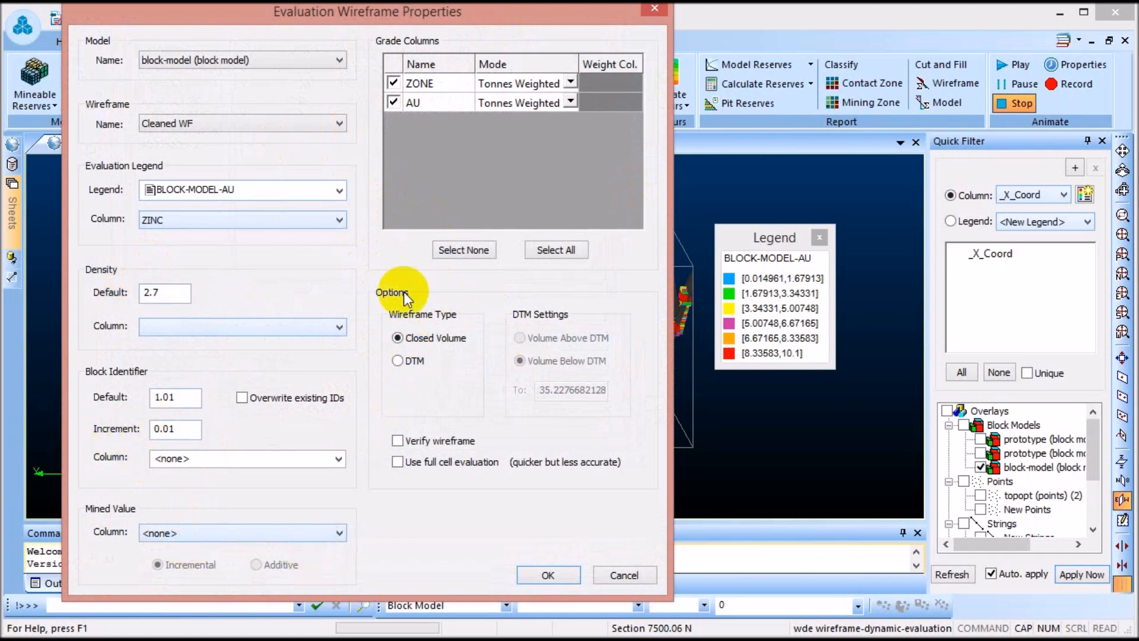
click(558, 571)
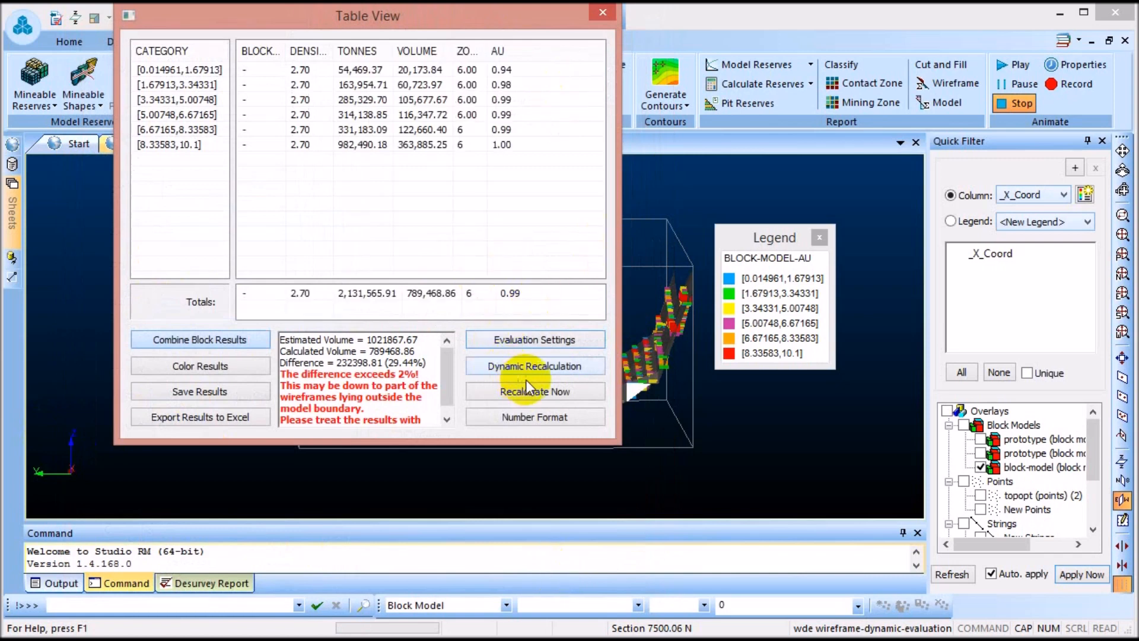
Step: Turn on dynamic recalculation and recalculate the results, leaving the number format options as they are
click(512, 371)
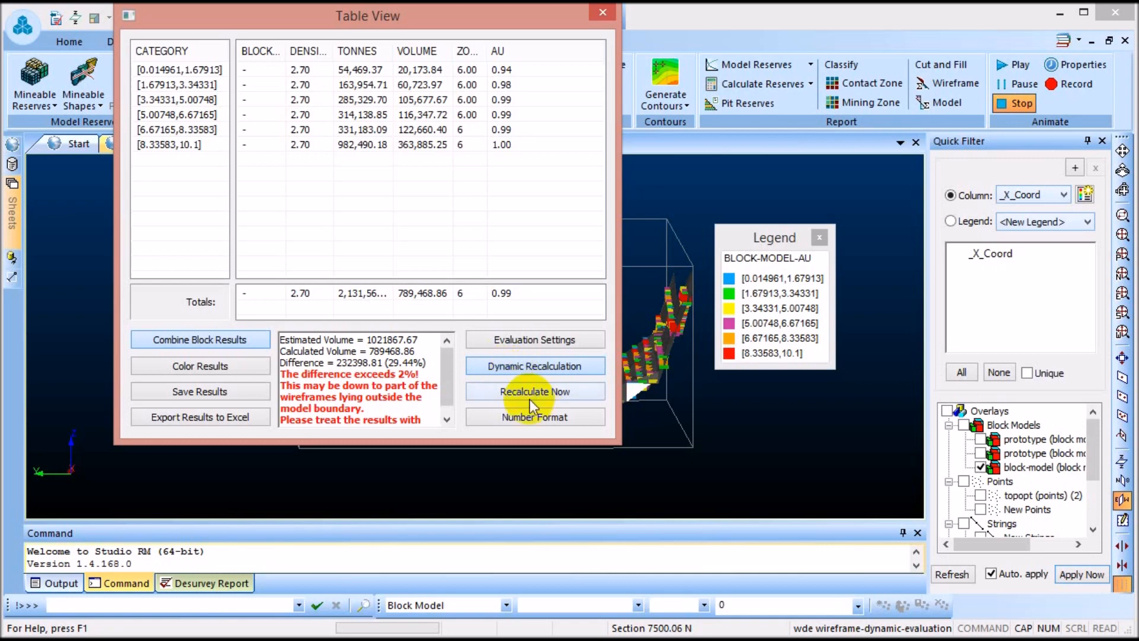
click(523, 390)
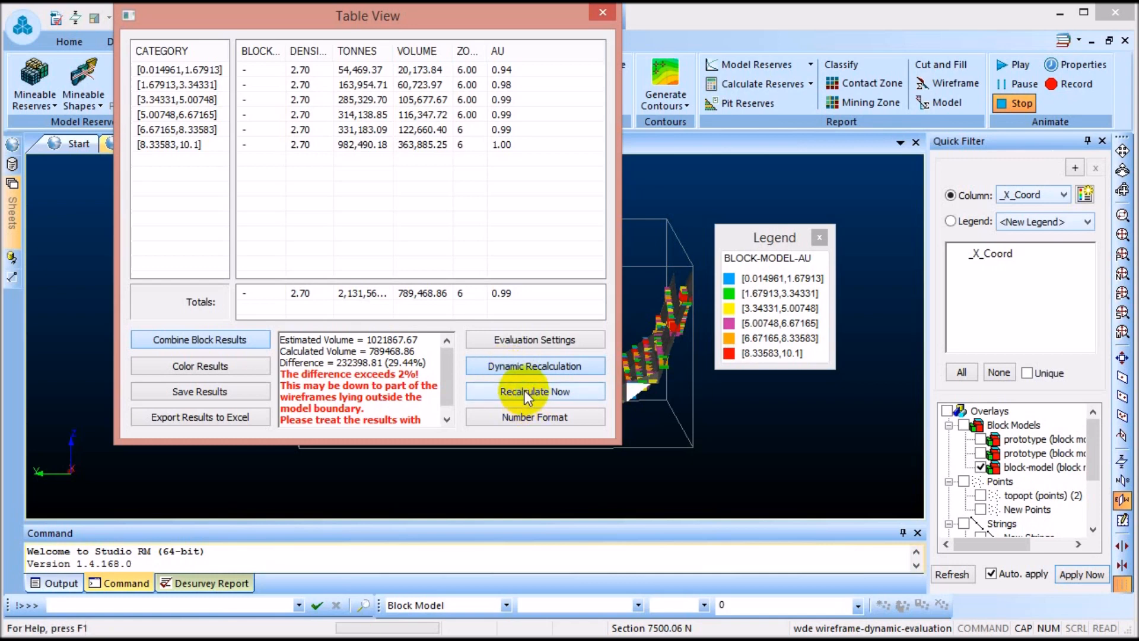
click(530, 418)
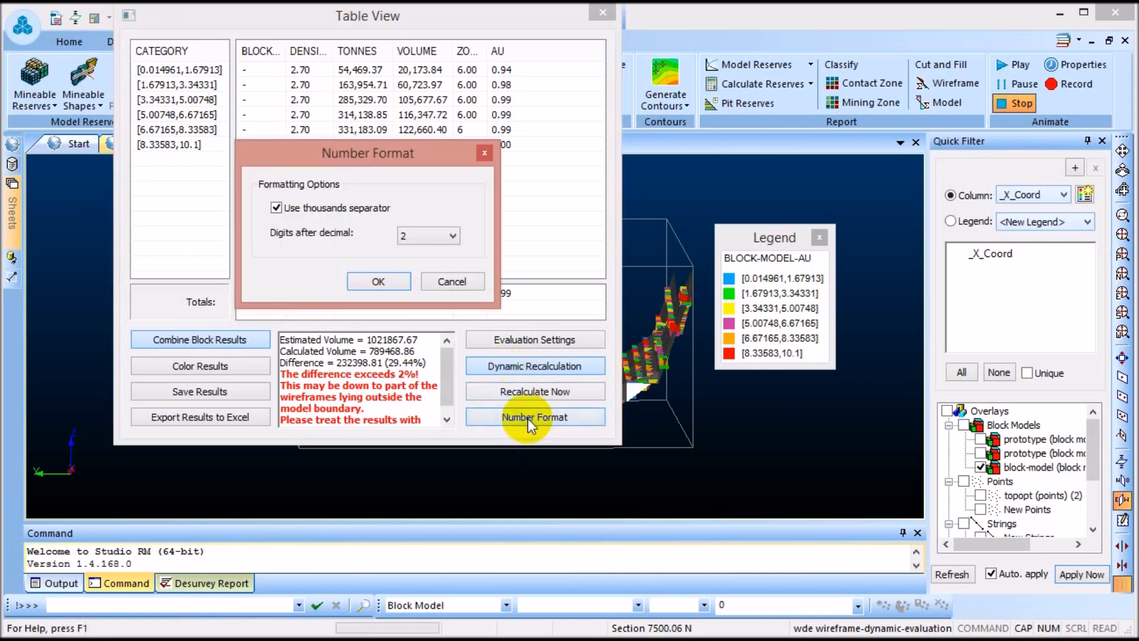
click(446, 284)
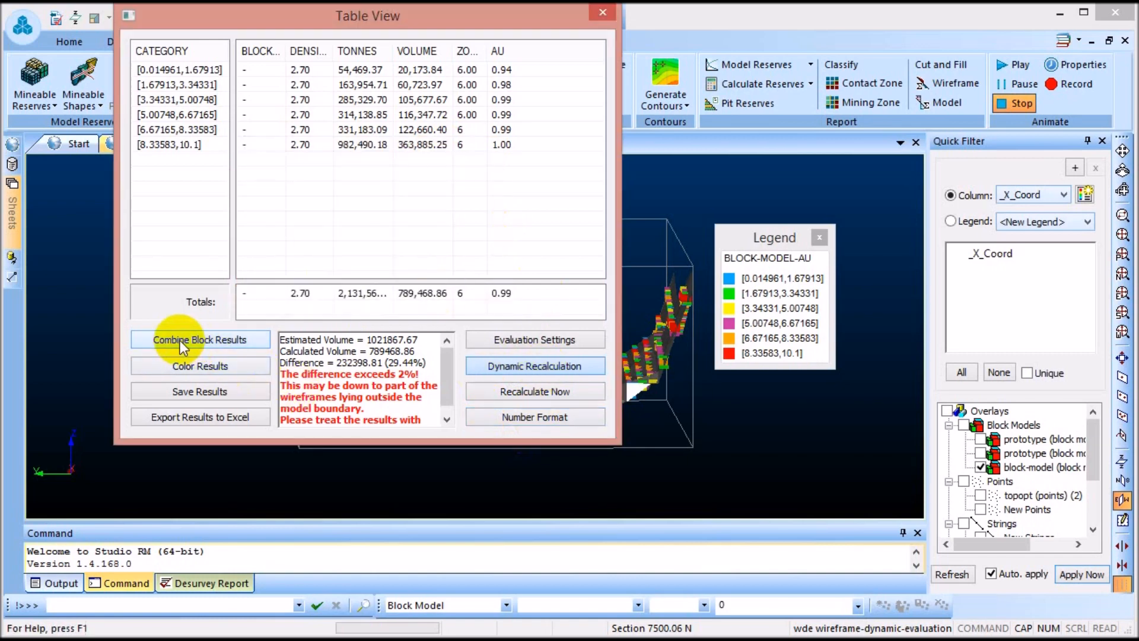
Step: Turn on coloring of the evaluation results and turn off combining of the block results
click(195, 366)
click(518, 83)
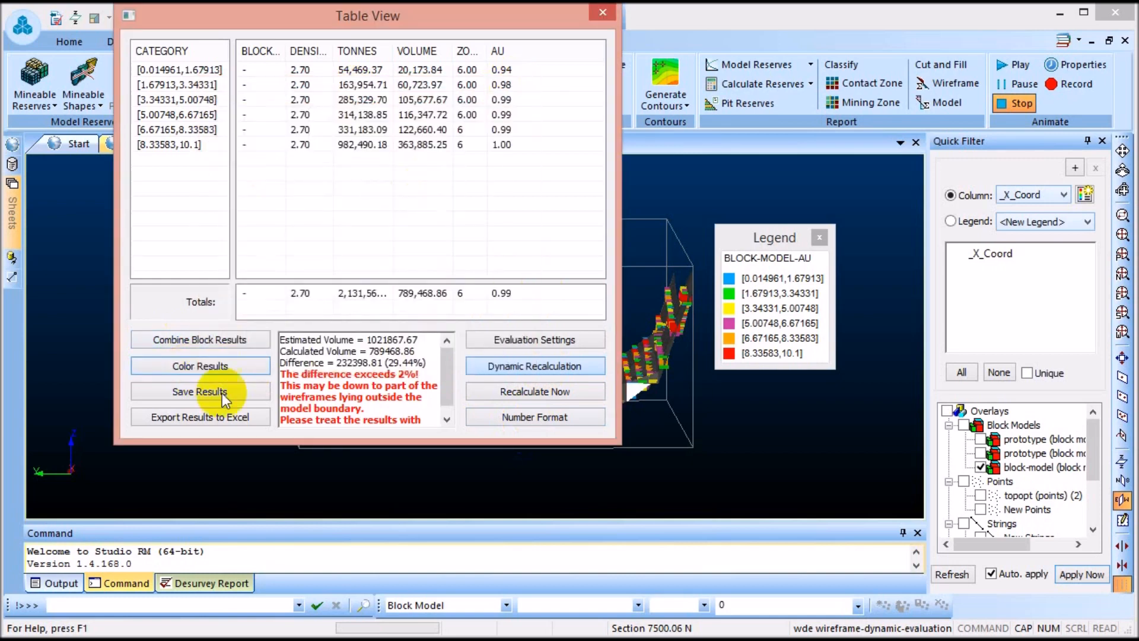
Step: Save the evaluation results to a results object named EVALUATION, leaving the totals row option off
click(188, 394)
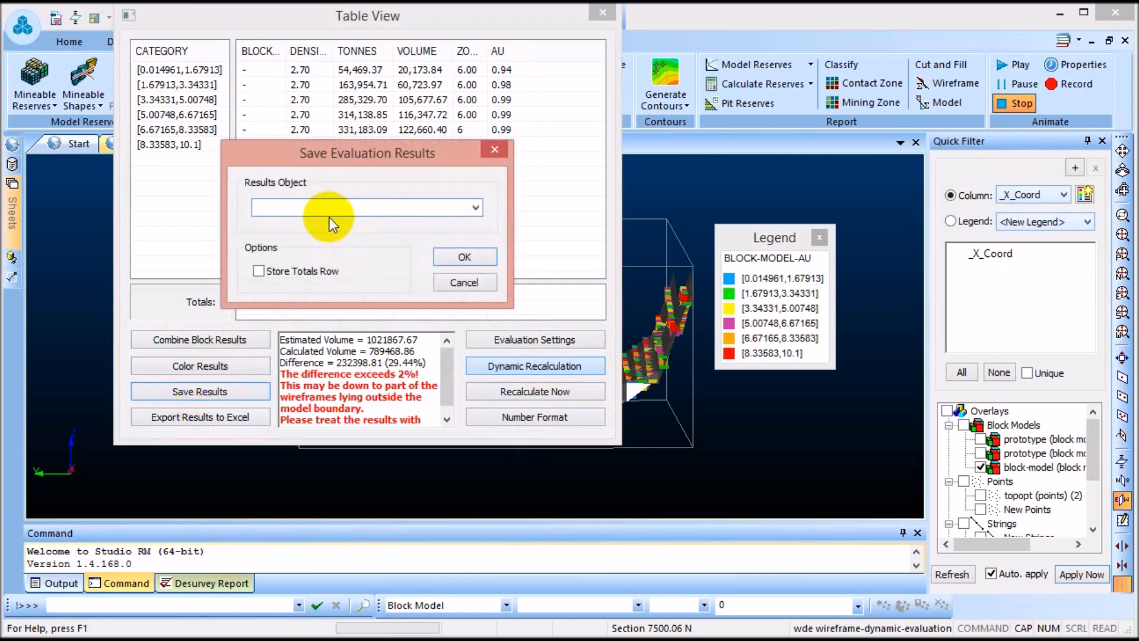
text(EVALUATION)
click(464, 256)
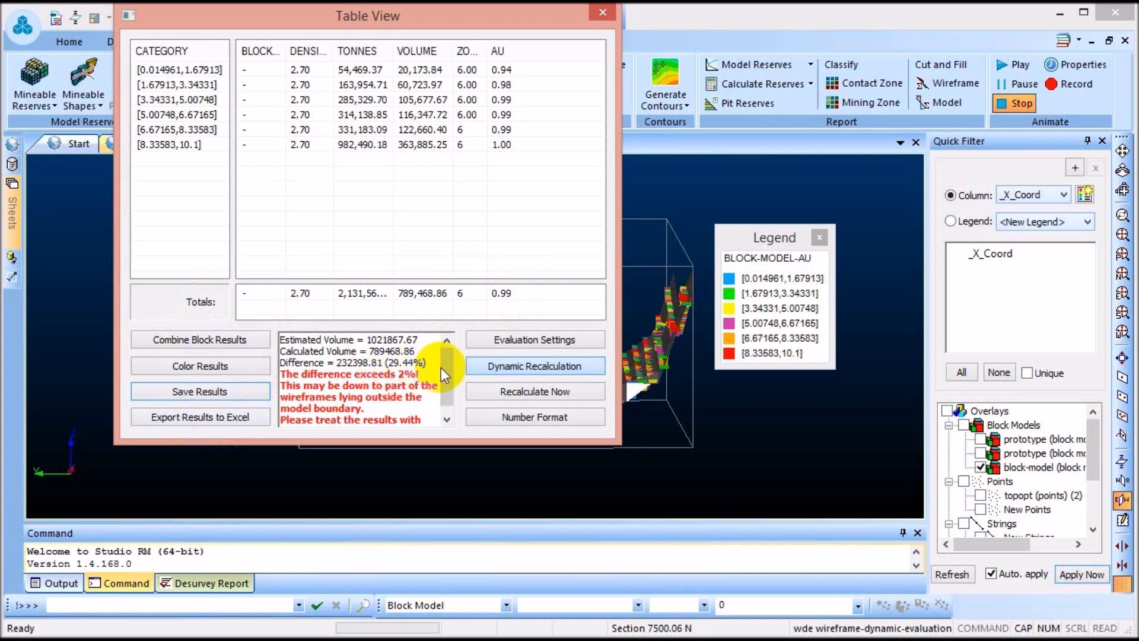
Step: Export the evaluation results to Excel and maximize the resulting workbook
drag(447, 376, 447, 350)
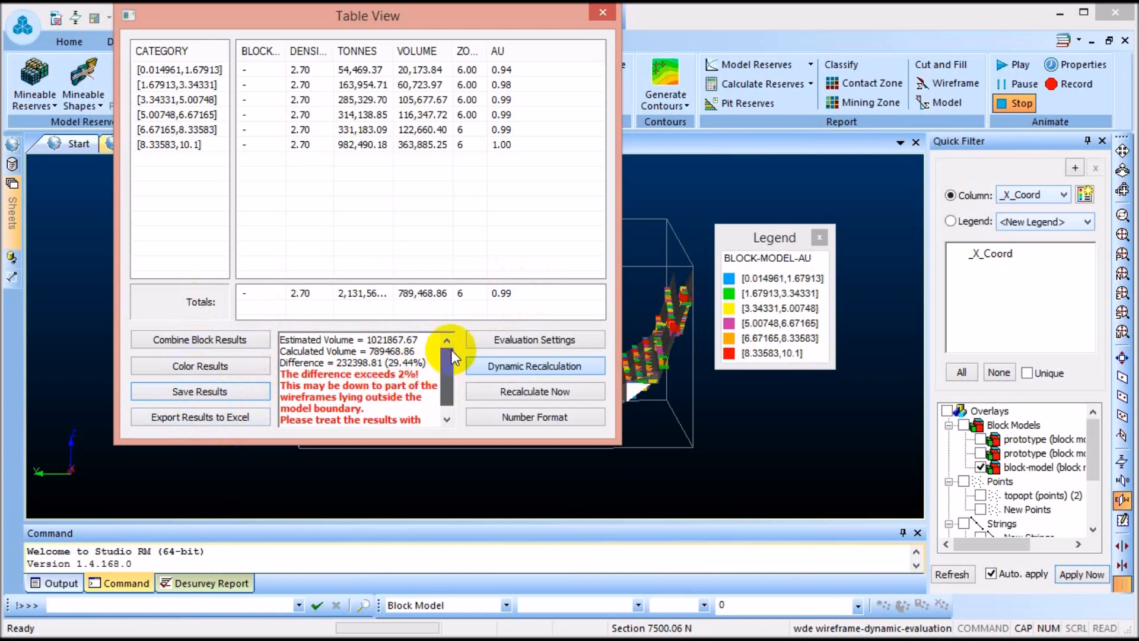
click(160, 420)
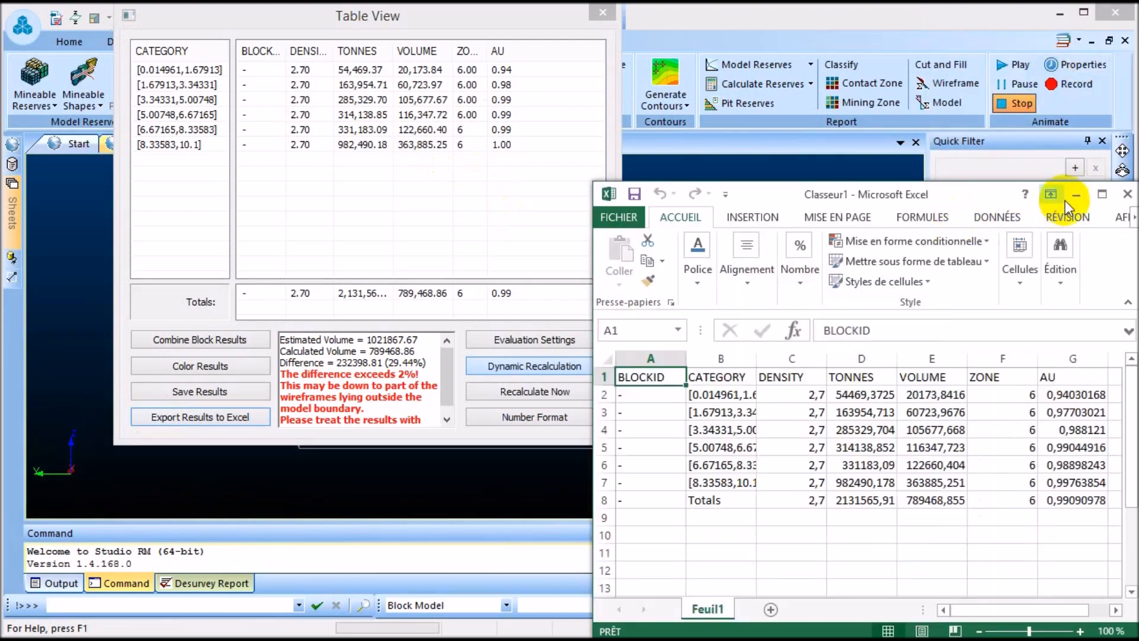
click(1102, 194)
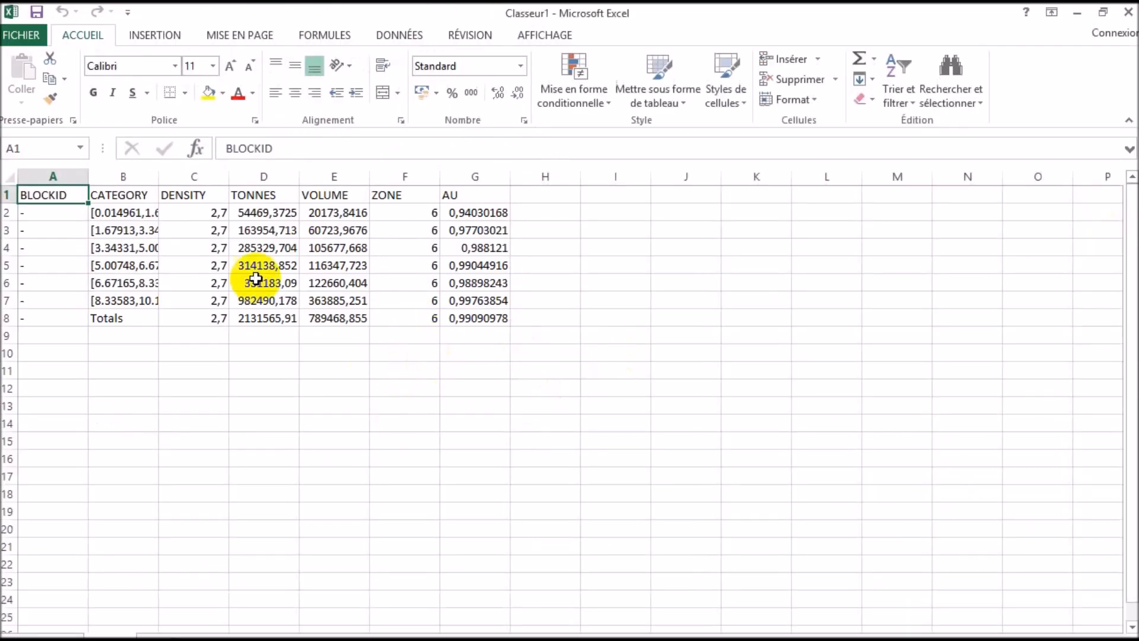
Step: Widen the CATEGORY and DENSITY columns of the exported results so their contents are easier to read
click(123, 176)
drag(164, 181, 180, 181)
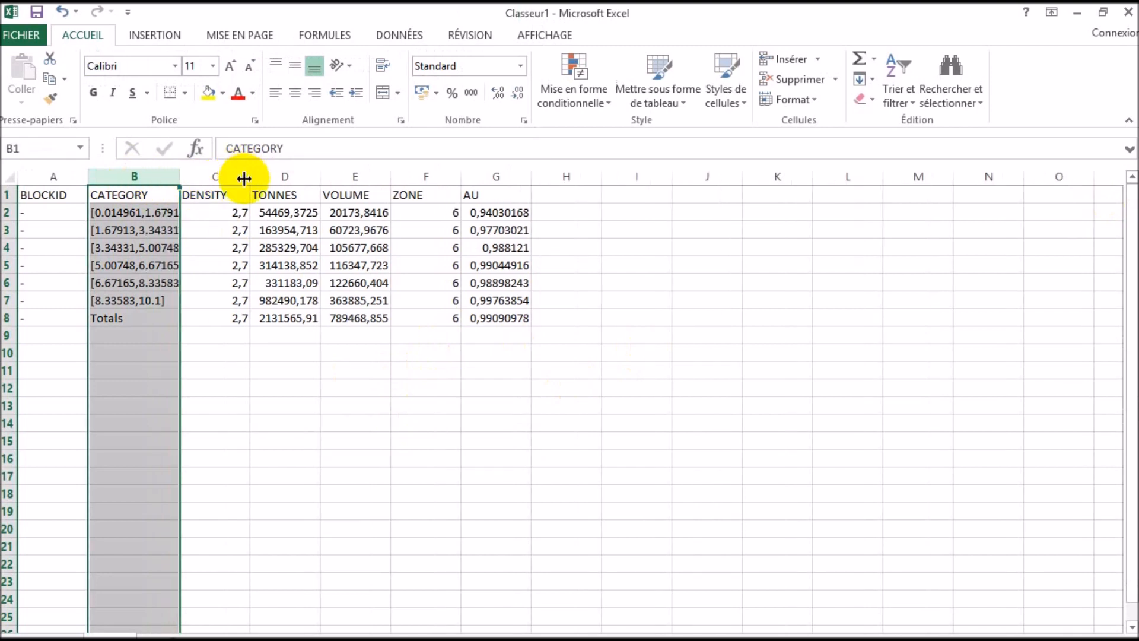
drag(250, 178, 262, 181)
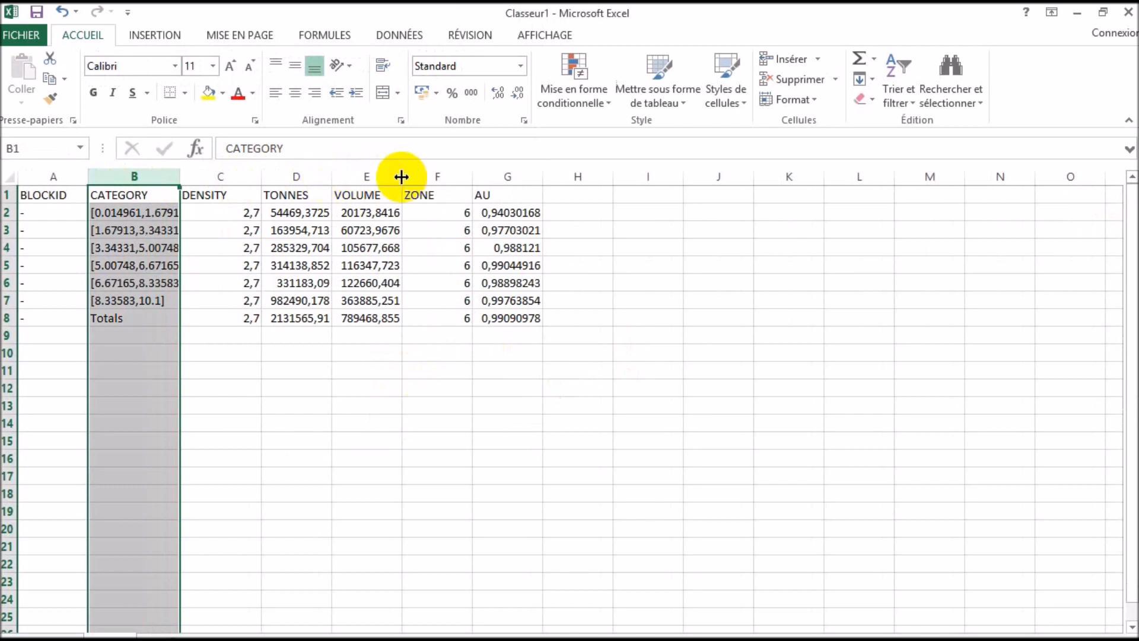
click(443, 388)
click(43, 208)
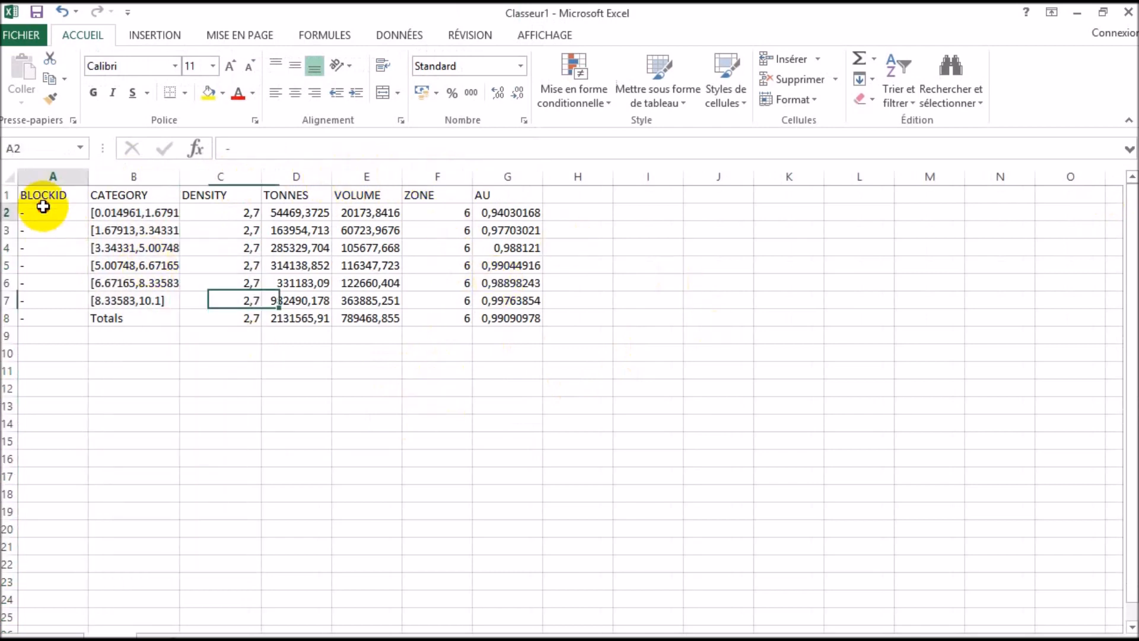
click(137, 177)
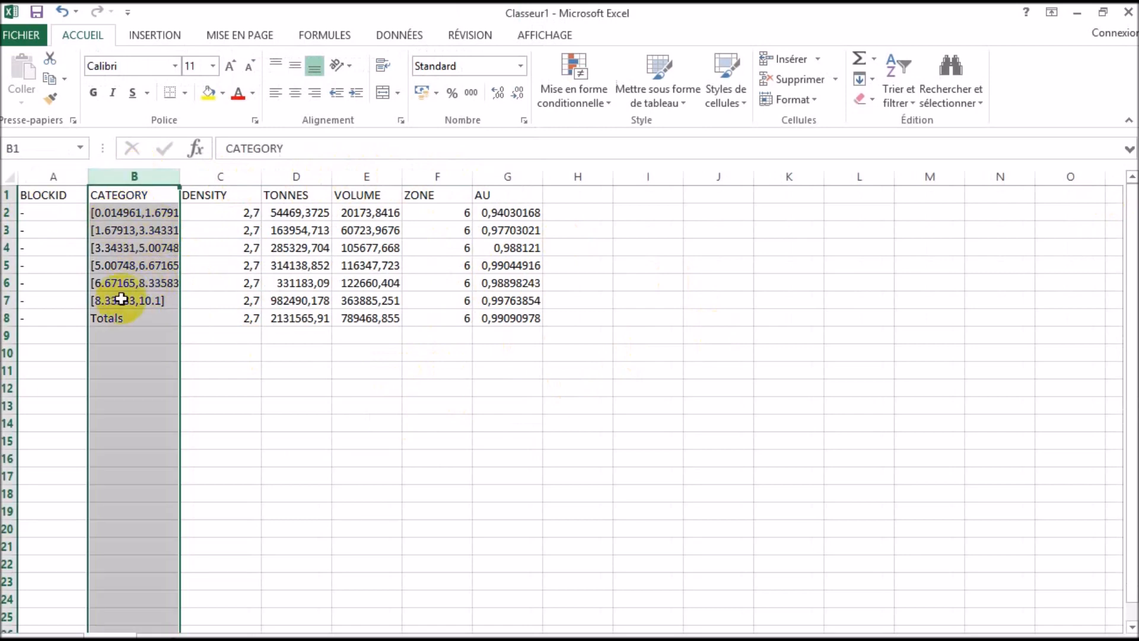
Step: Format the Totals row with a red font and a yellow fill
click(8, 318)
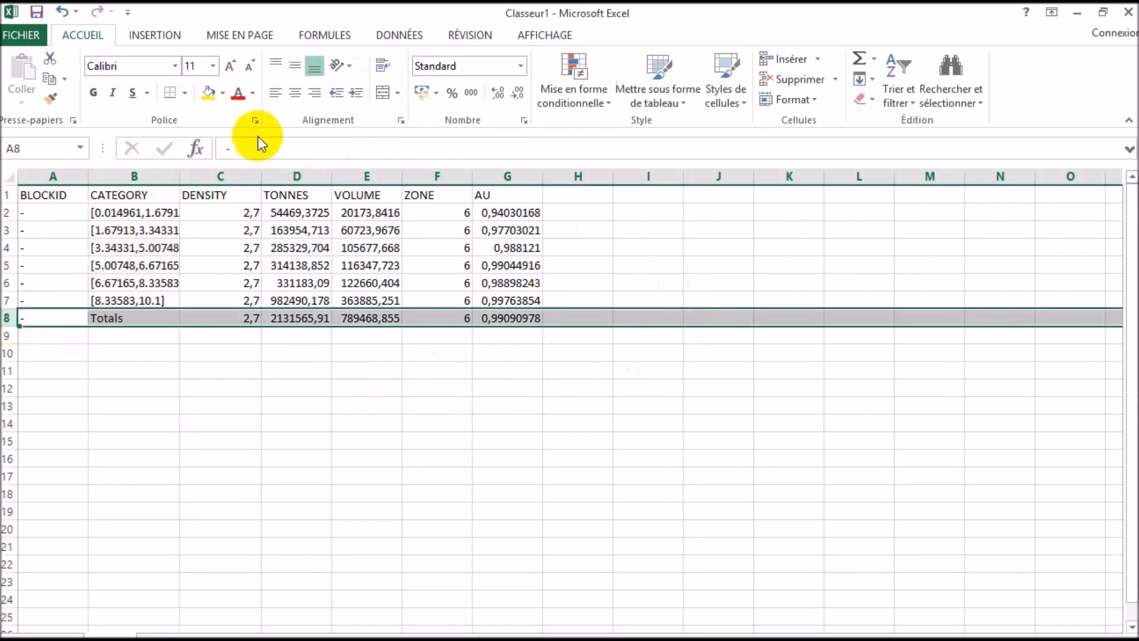
click(234, 97)
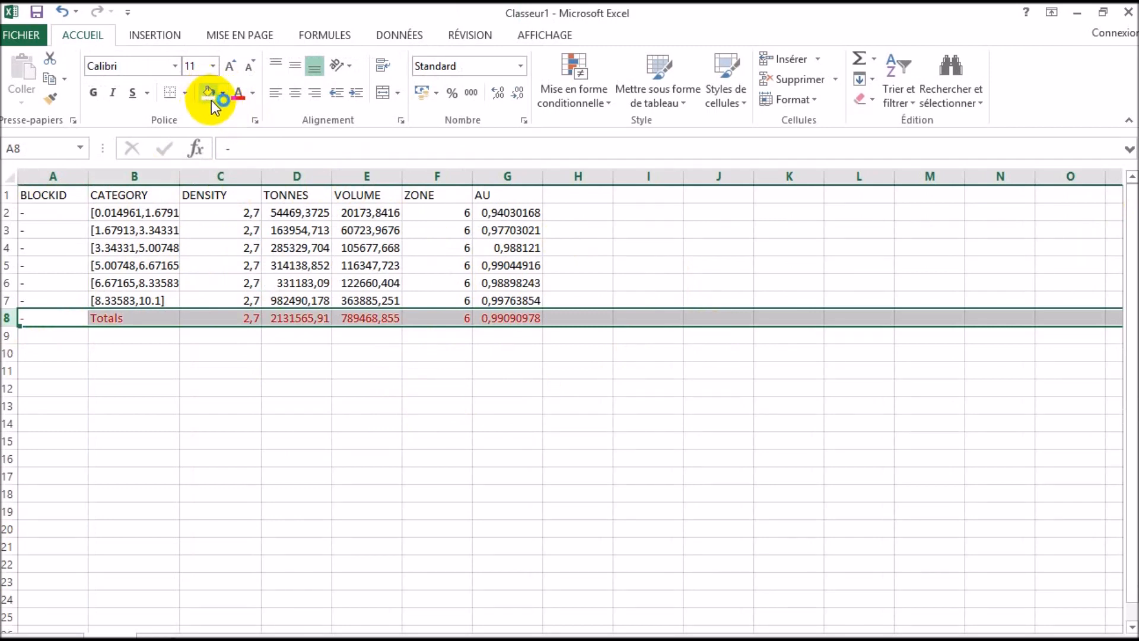
click(211, 97)
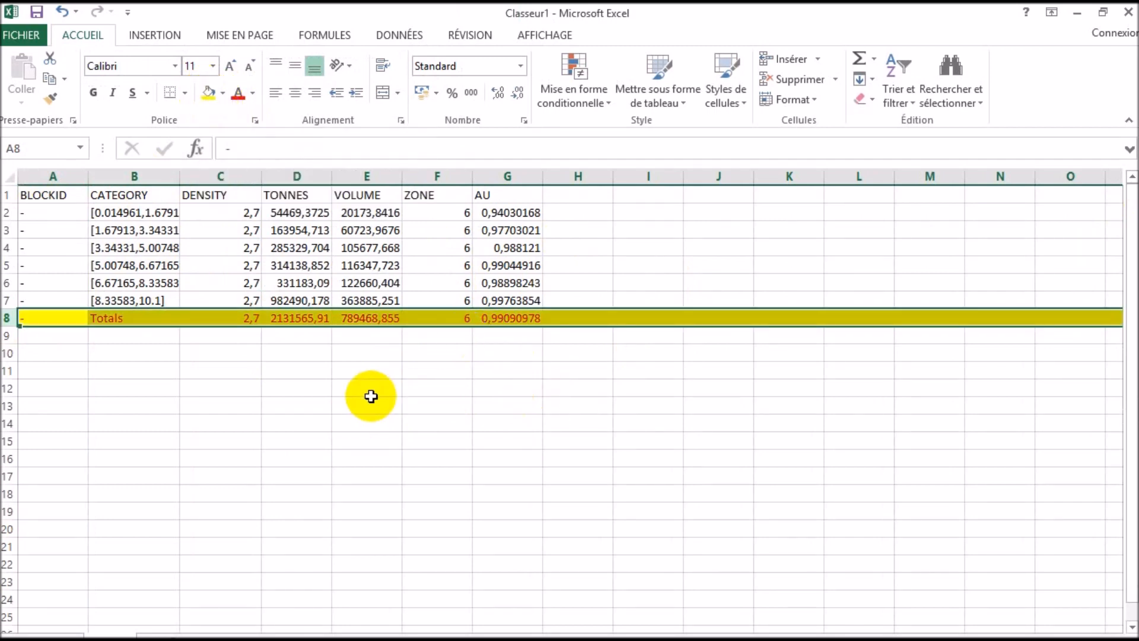
click(611, 417)
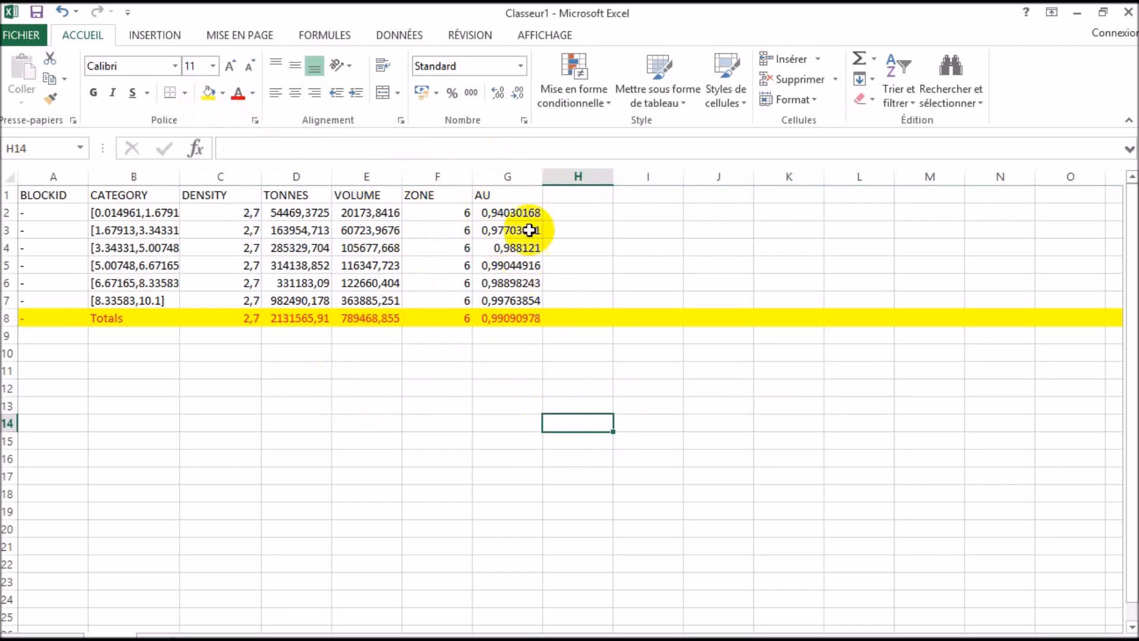
Step: Check the total tonnes and the overall AU grade in the Totals row
click(568, 195)
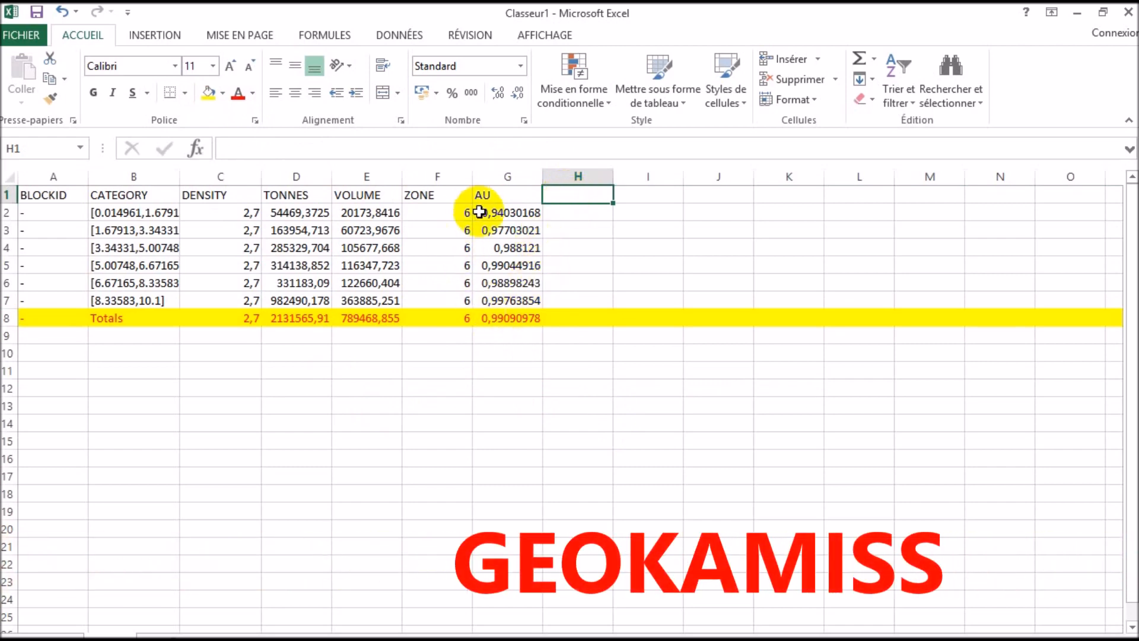
click(303, 318)
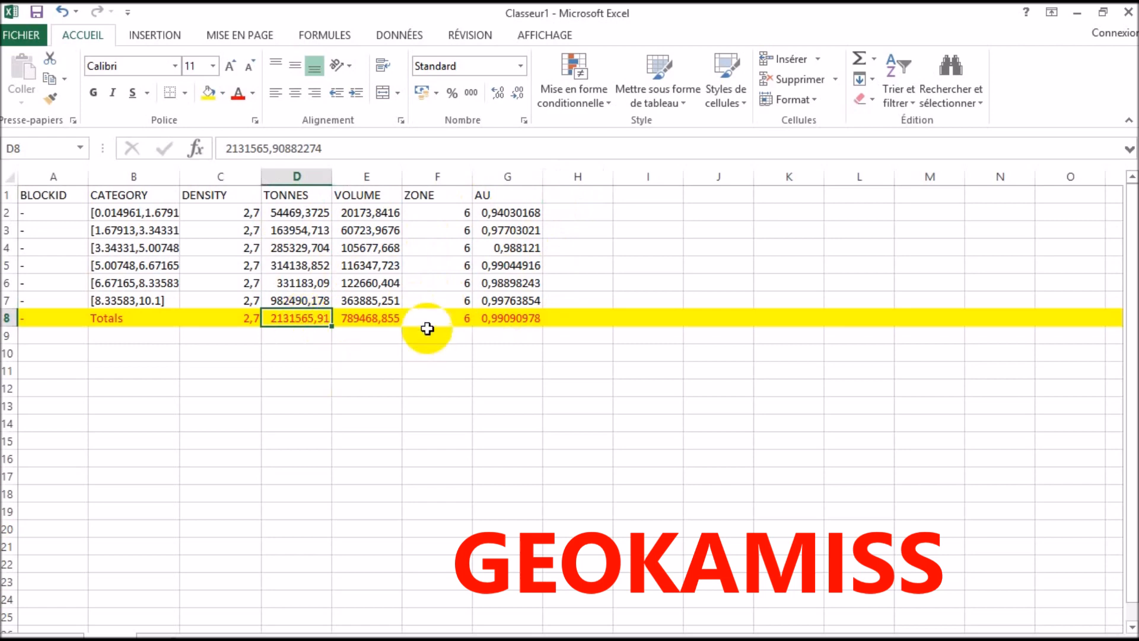
click(518, 323)
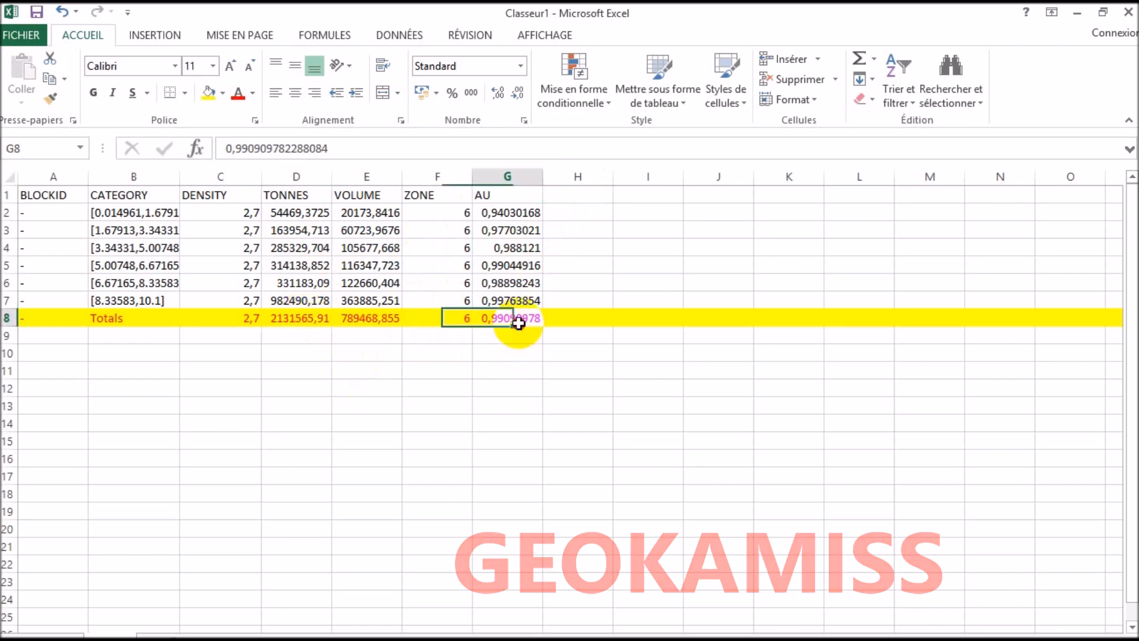